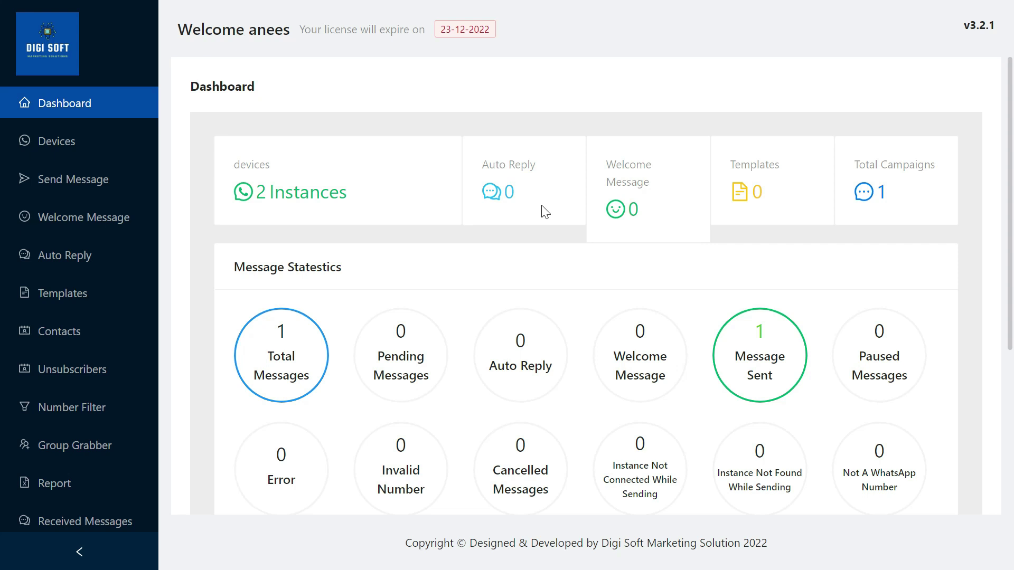
Scroll through the Dashboard message statistics, then go to the Devices page
scroll(542, 233, "down", 3)
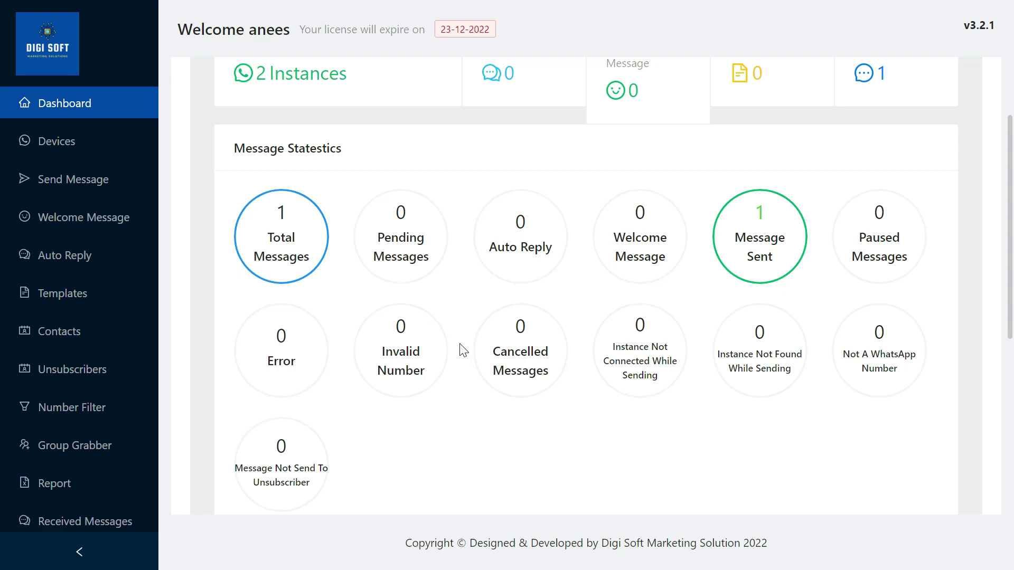
scroll(458, 404, "down", 8)
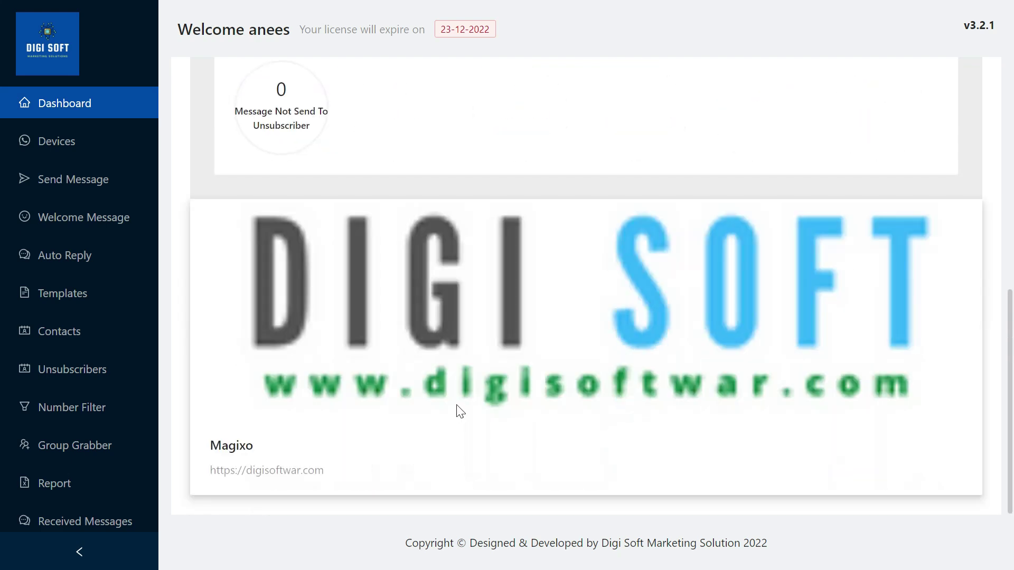
scroll(458, 412, "up", 10)
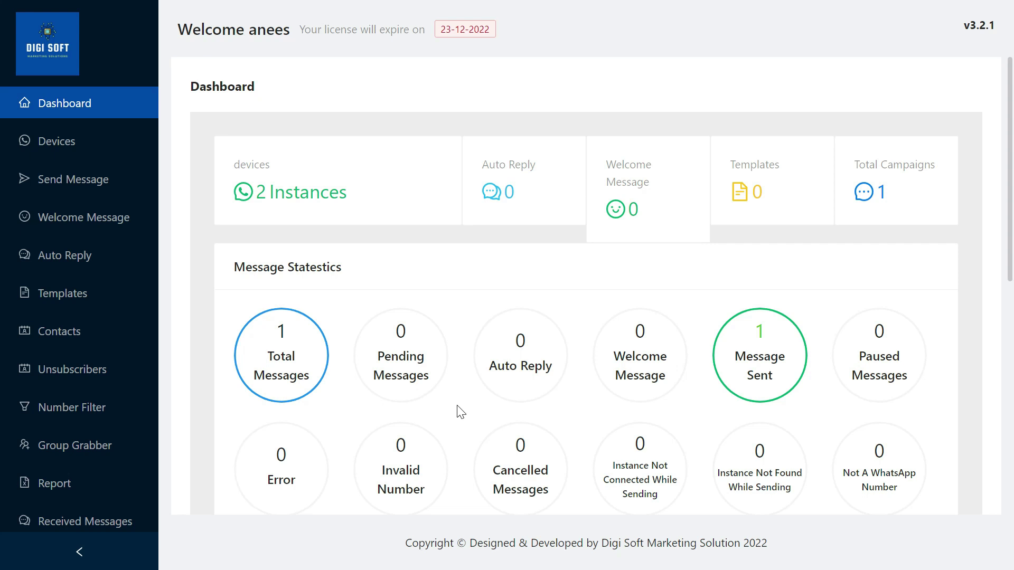
left_click(70, 149)
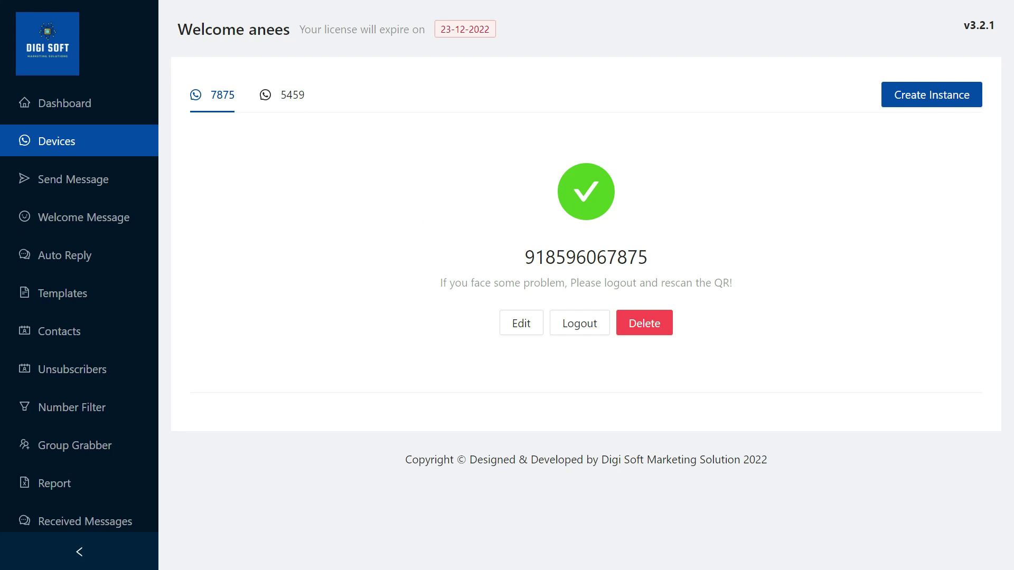
Check the connection status of instances 5459 and 7875, ending on 5459
left_click(292, 98)
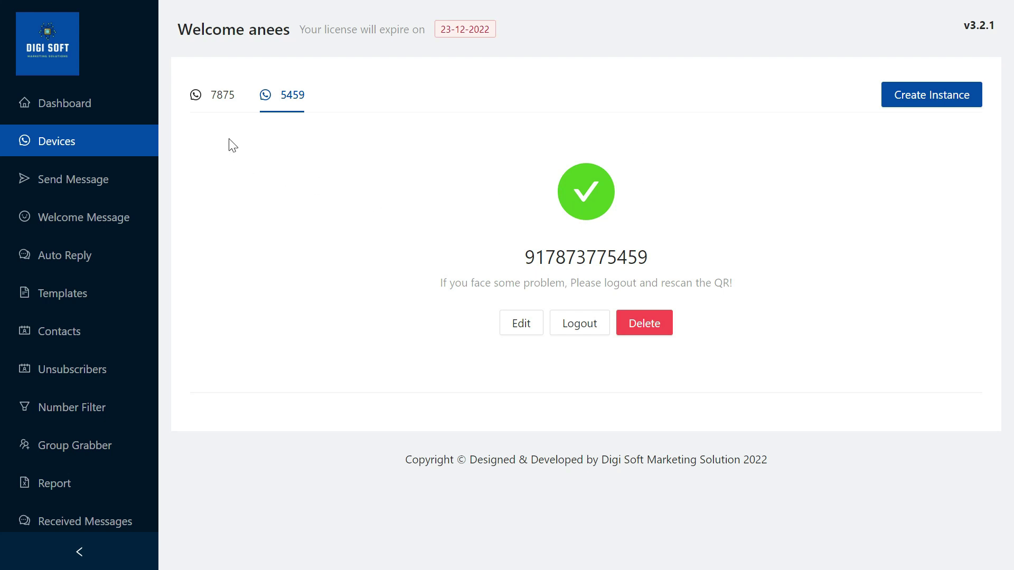
left_click(221, 96)
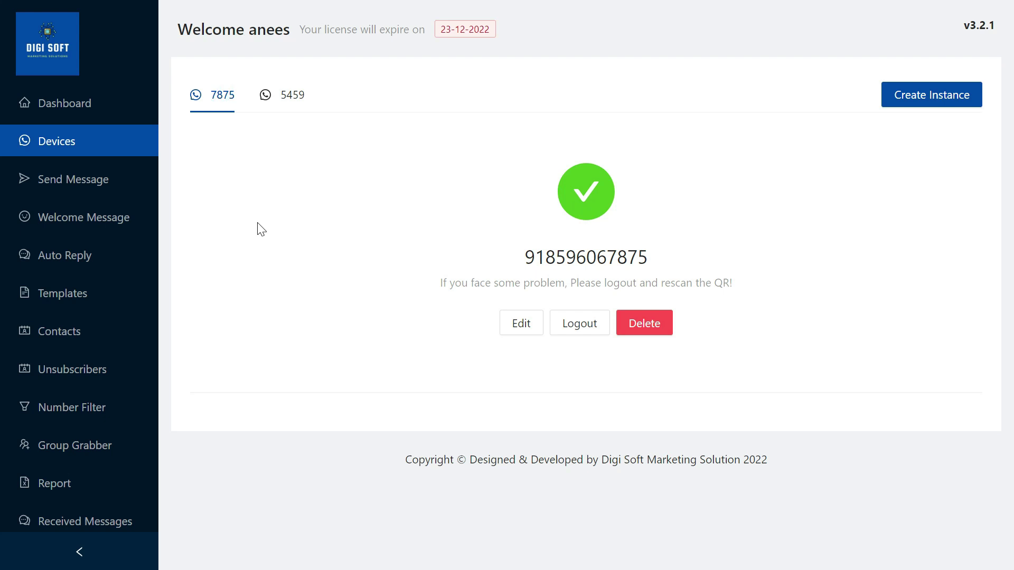
left_click(295, 96)
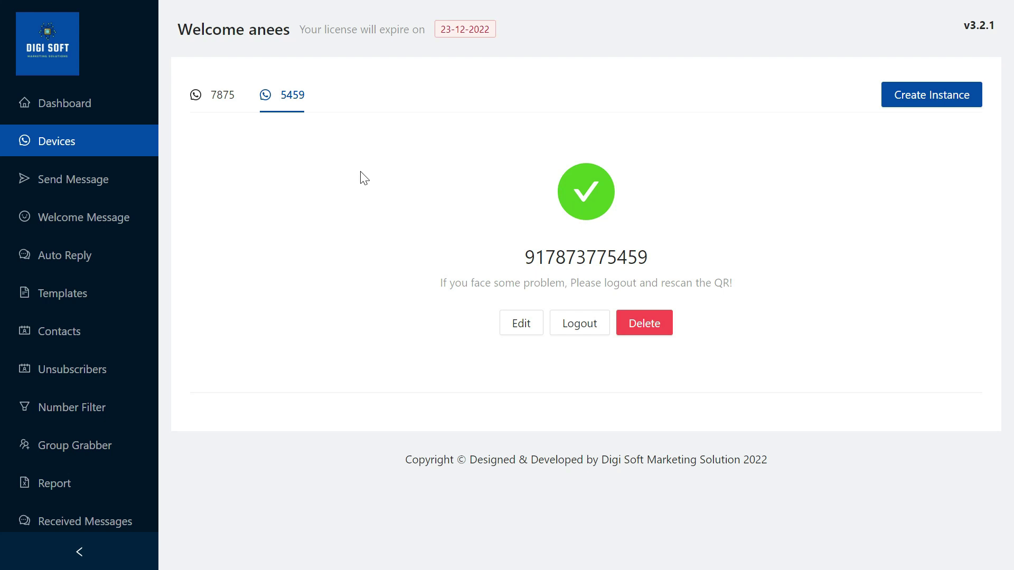
Confirm the Unsubscribers list is empty, revisit Devices, then go to Send Message
left_click(101, 376)
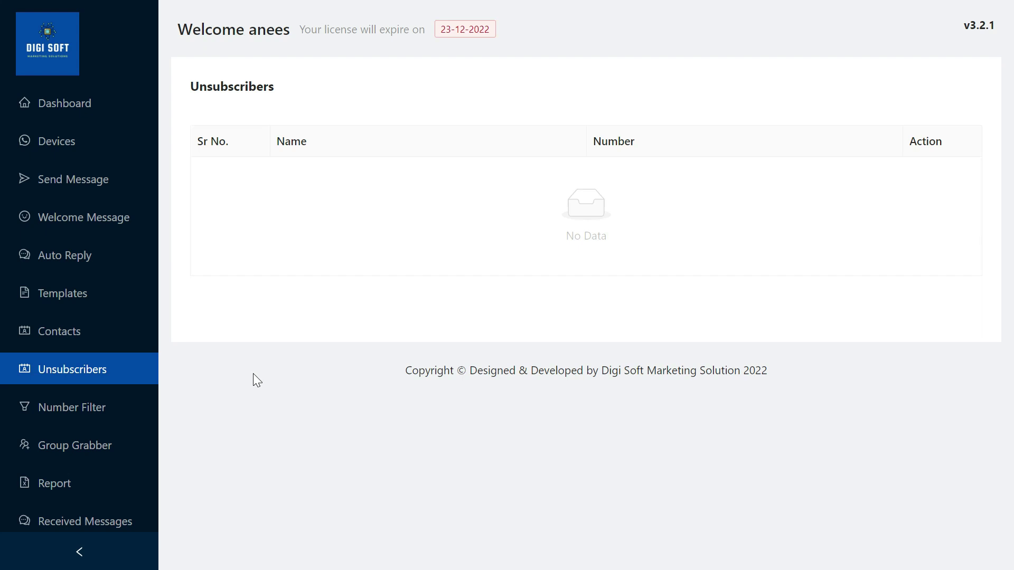
left_click(85, 150)
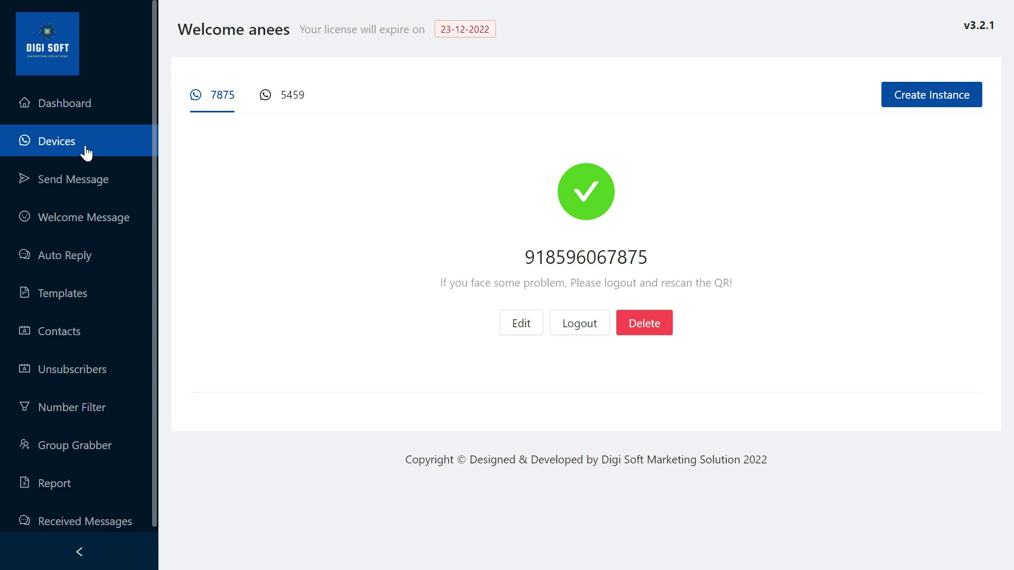
left_click(89, 185)
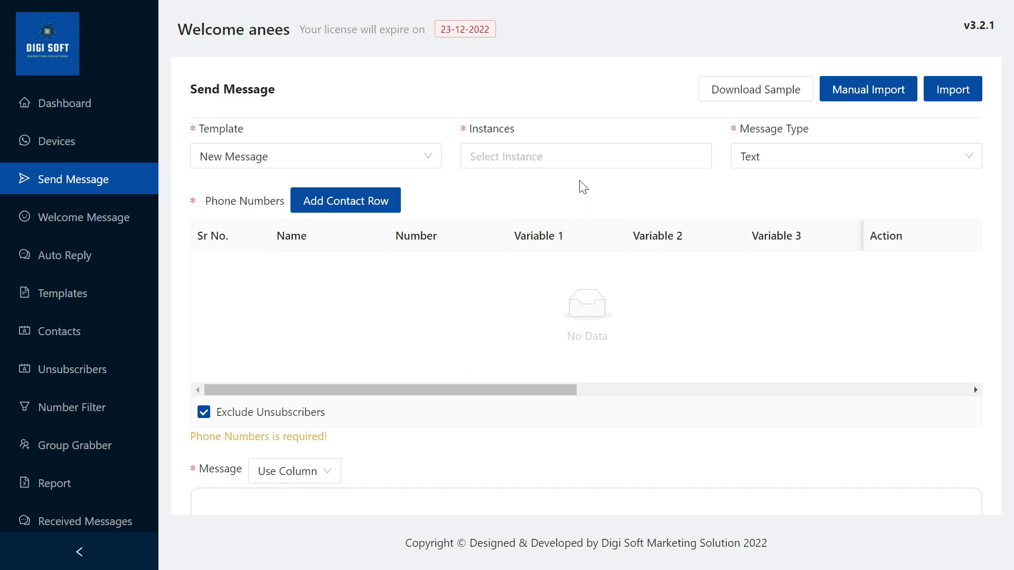
Keep the New Message template and select instances 7875 and 5459 for sending
scroll(314, 319, "down", 5)
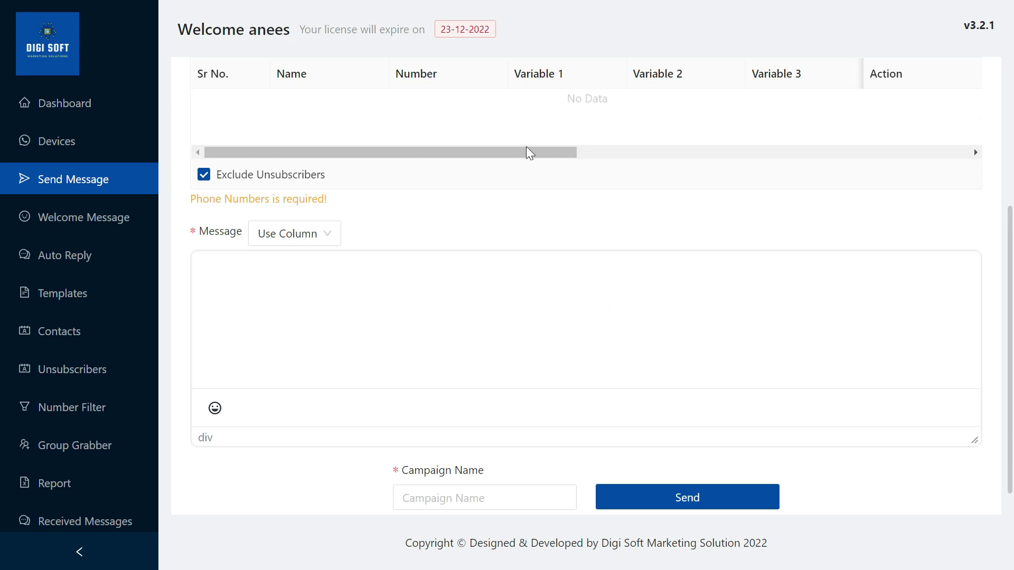
scroll(526, 148, "up", 5)
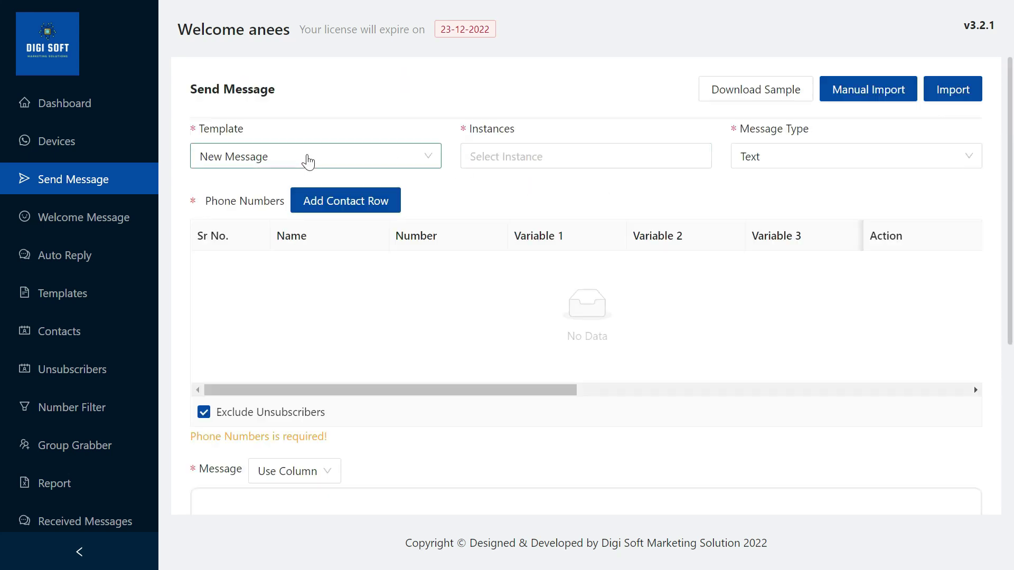
left_click(377, 158)
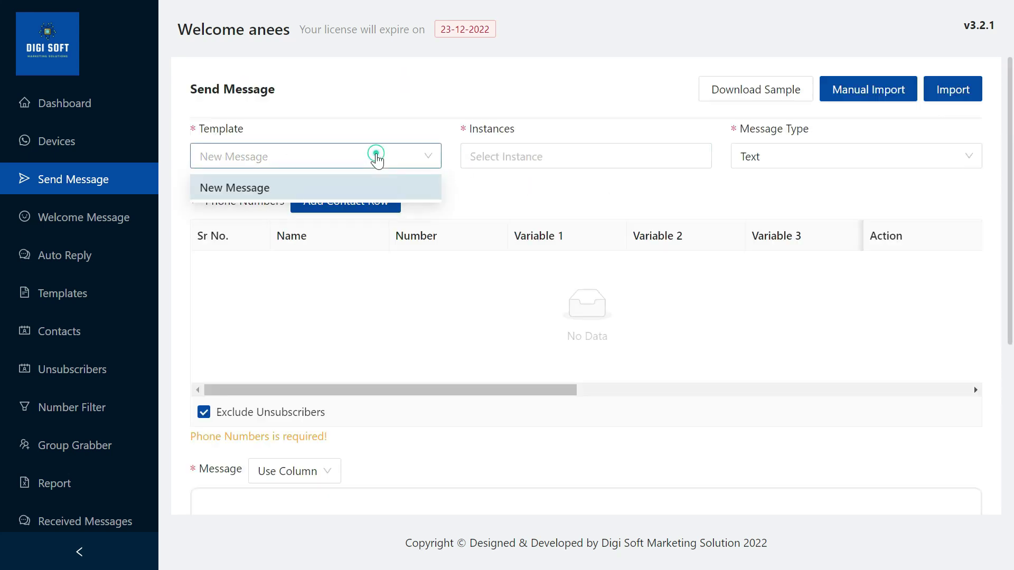
left_click(376, 156)
left_click(485, 156)
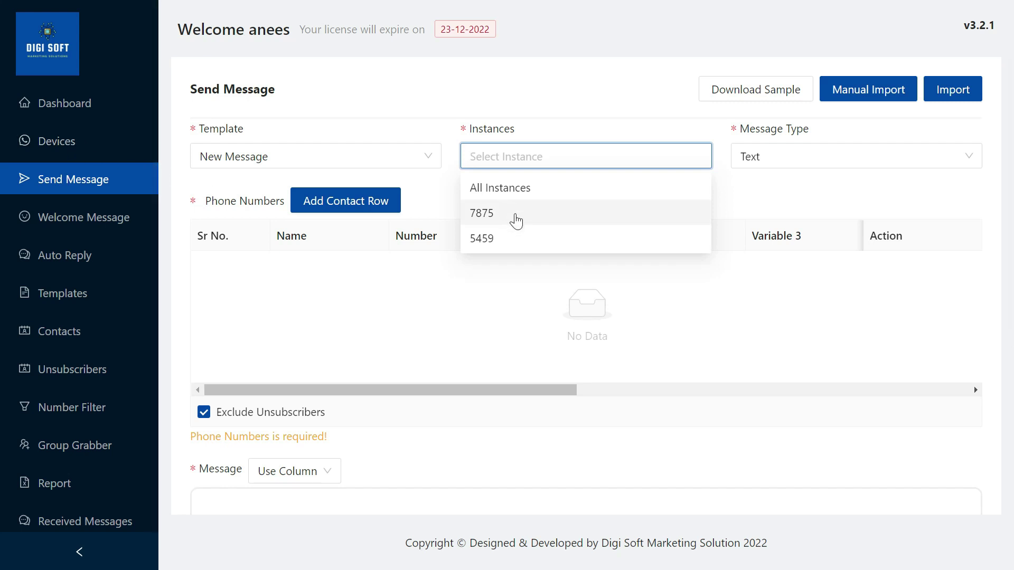
left_click(518, 217)
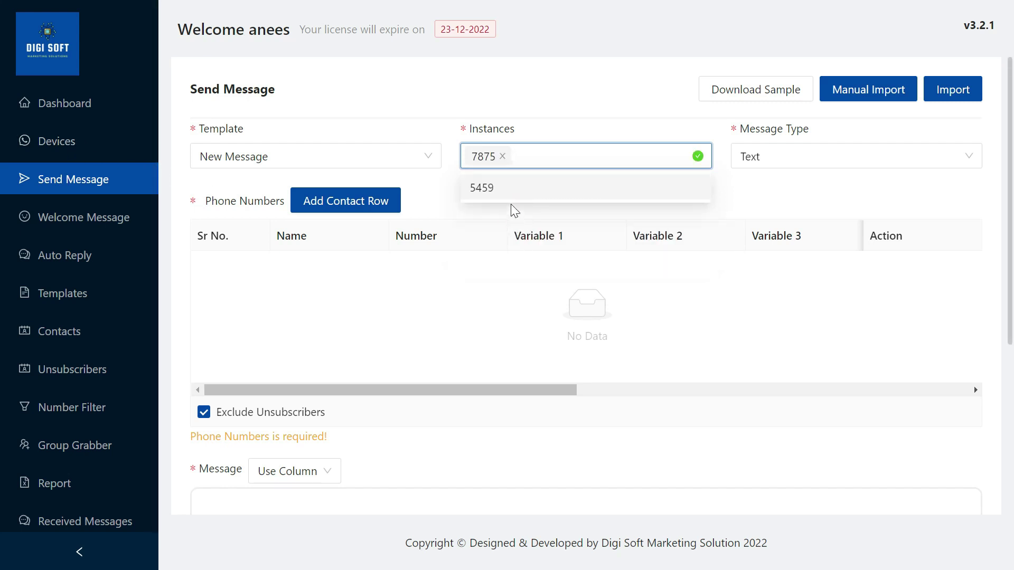
left_click(511, 196)
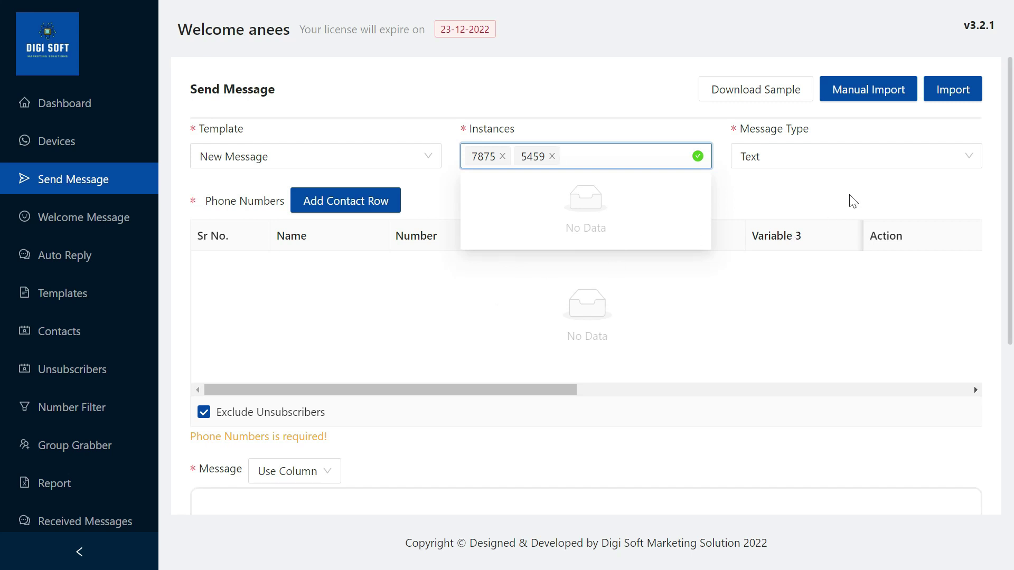
Set the message type to Button With Media and open Manual Import
left_click(799, 157)
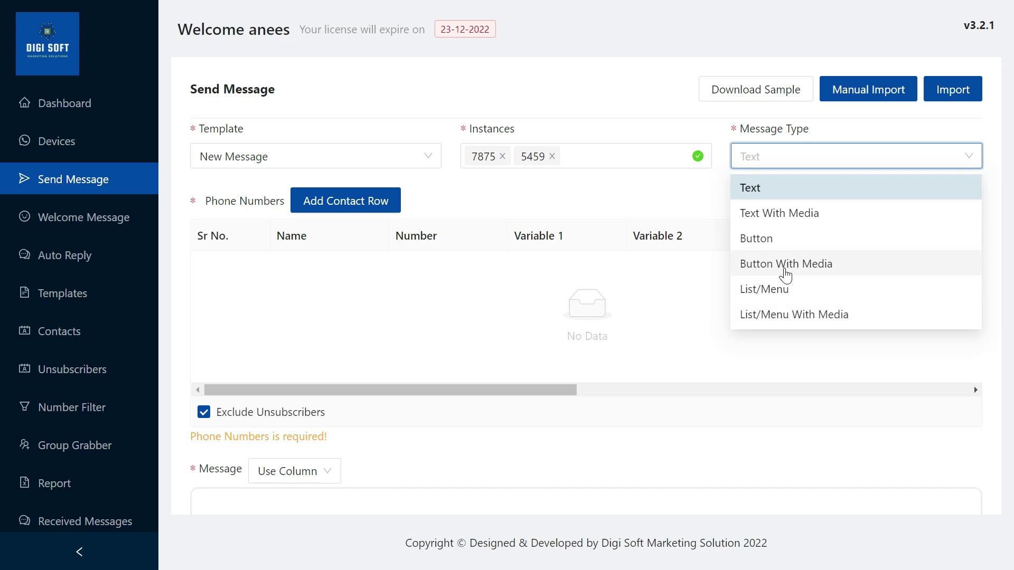
left_click(785, 264)
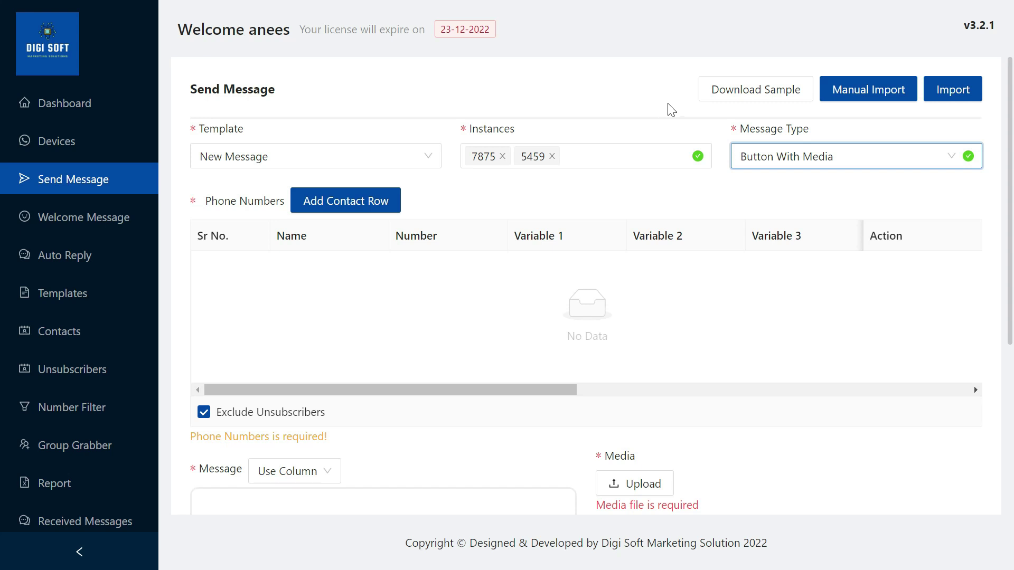
left_click(850, 98)
Enter the recipient's phone number in Manual Import and import it into the contact table
left_click(484, 190)
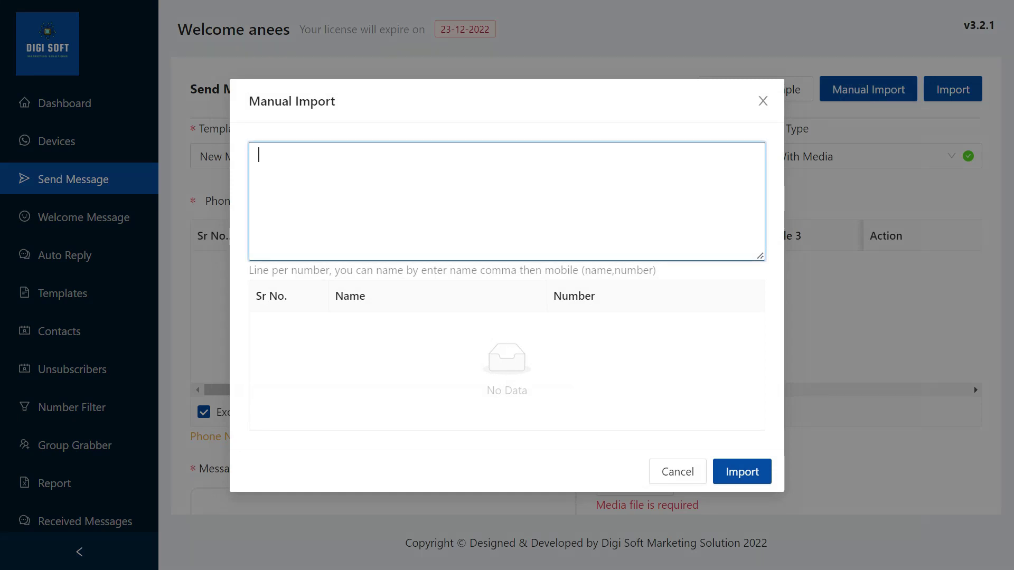
type("9566")
key("BackSpace")
key("BackSpace")
key("BackSpace")
key("BackSpace")
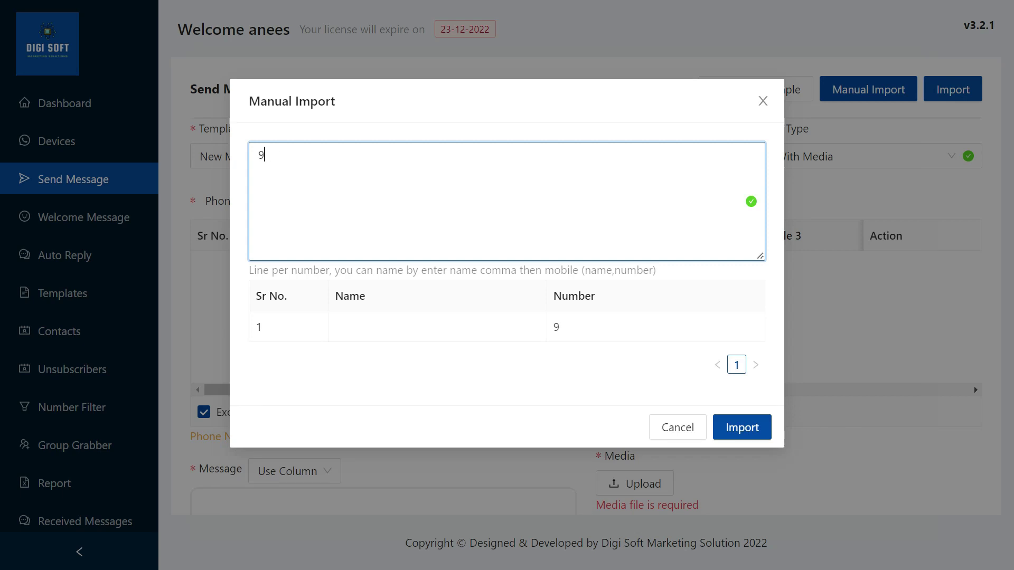
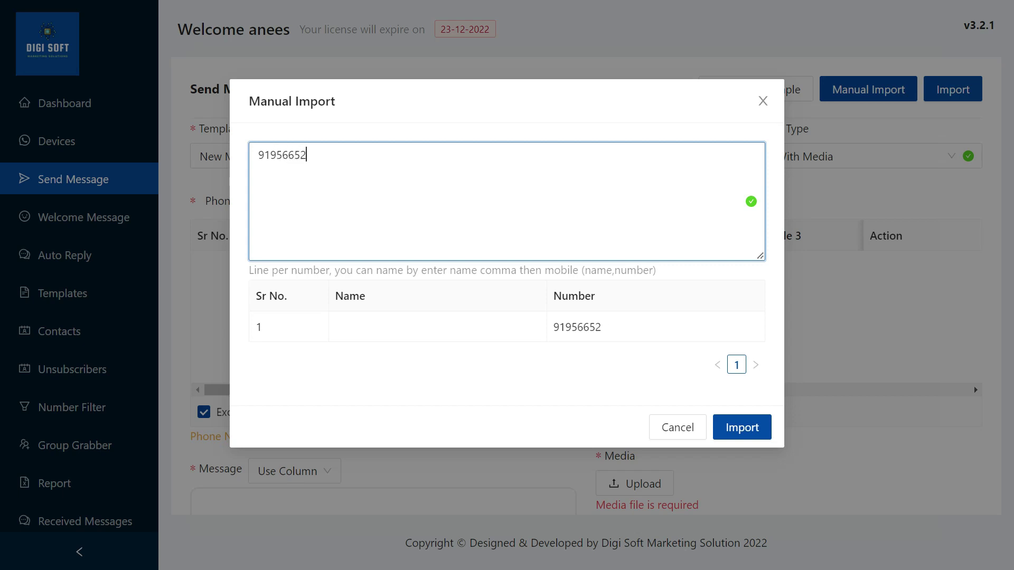
key("Return")
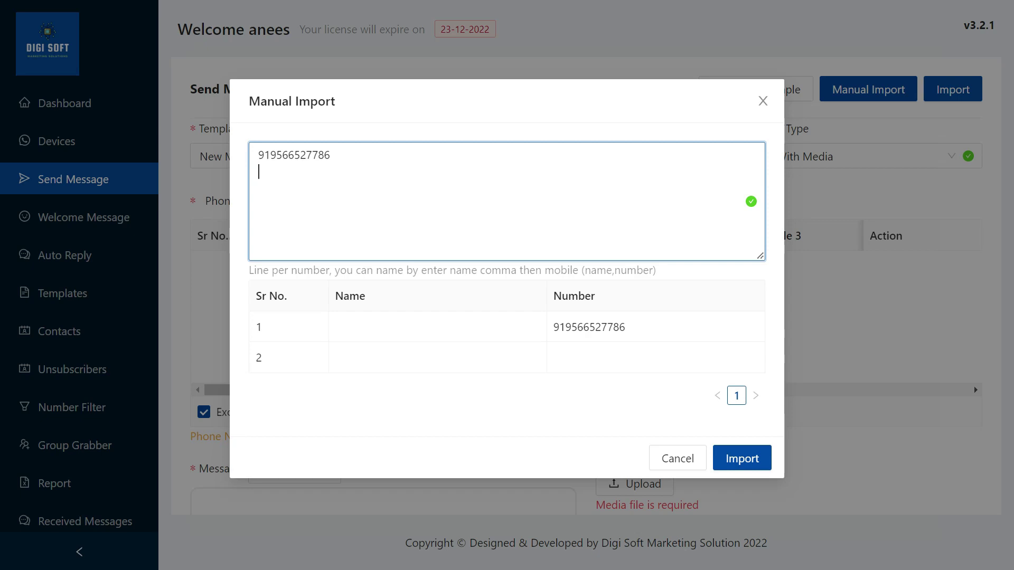
left_click(739, 459)
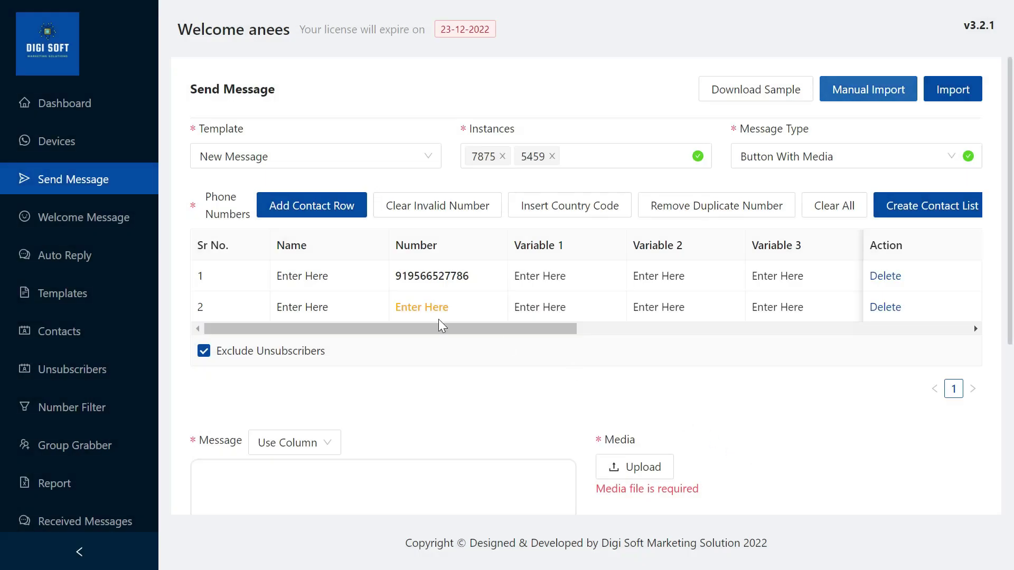
Delete the empty second contact row and drop instance 5459, leaving only 7875
left_click(882, 311)
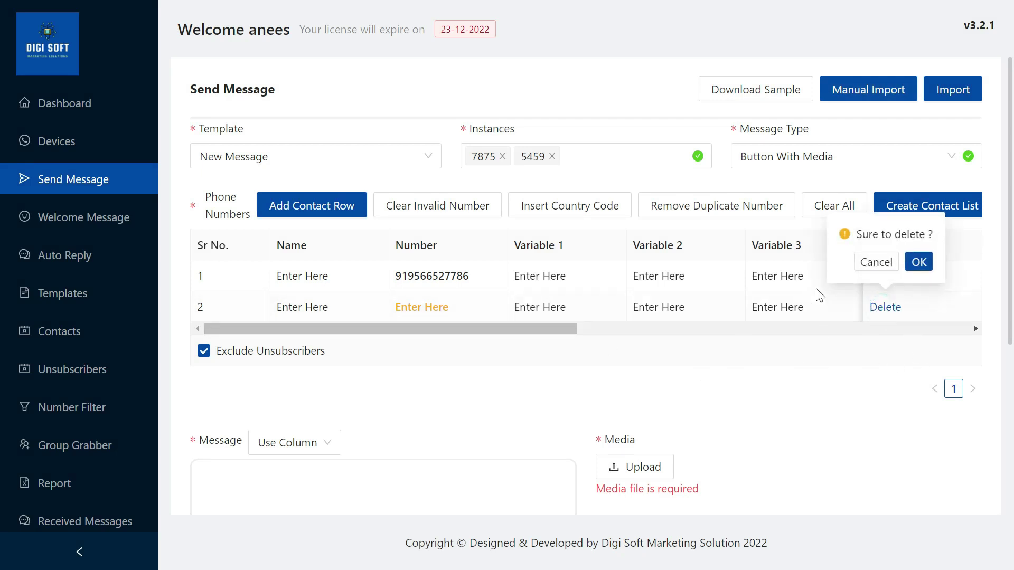
left_click(921, 260)
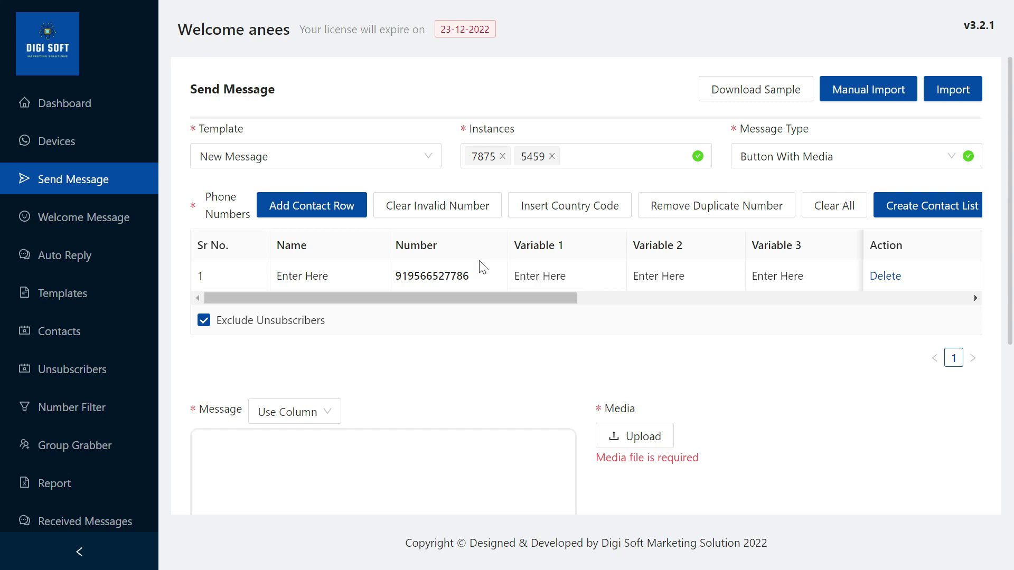
left_click(552, 156)
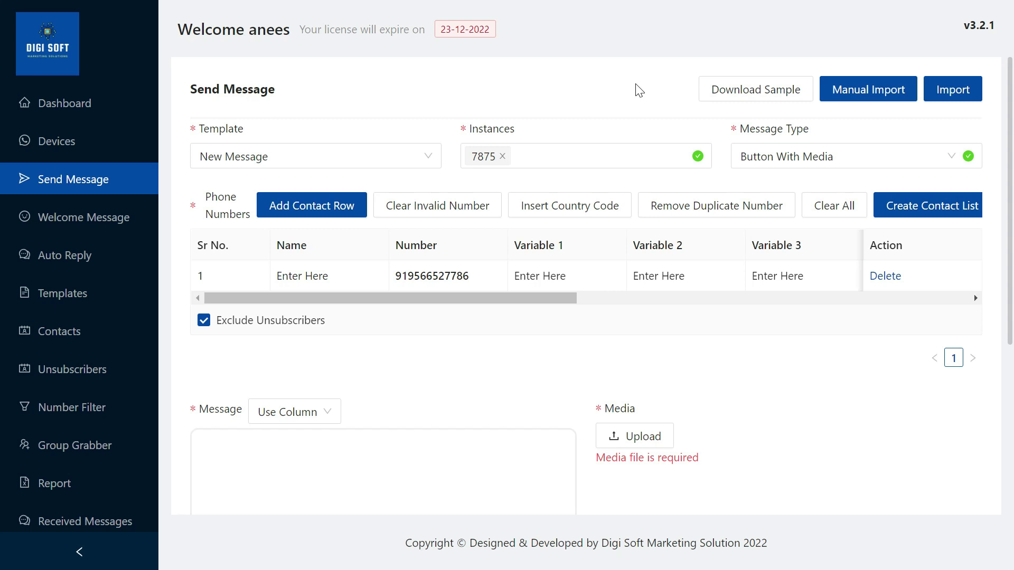
Enter the contact's name in row 1's Name cell
left_click(314, 276)
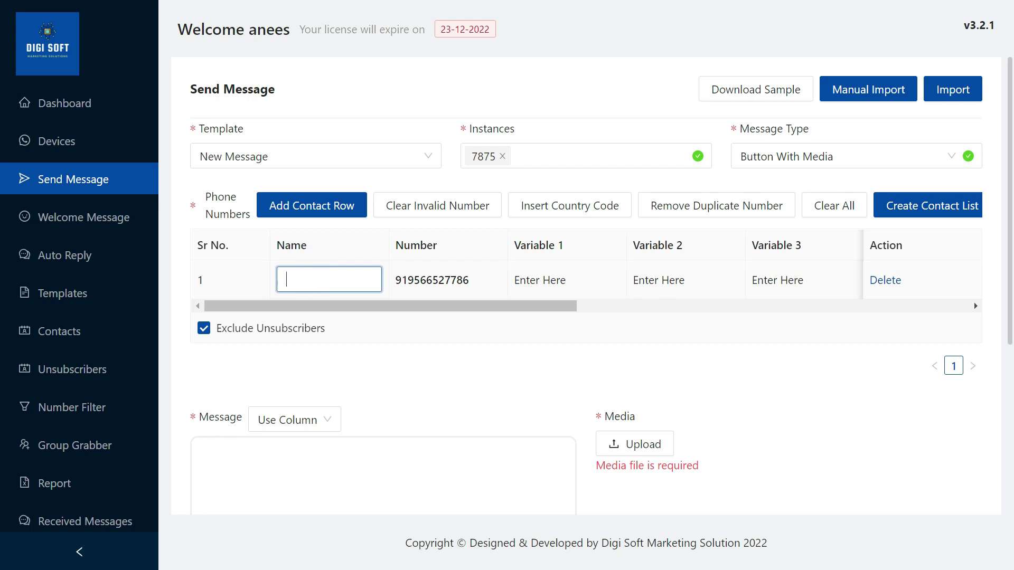
type("Vijay")
left_click(535, 281)
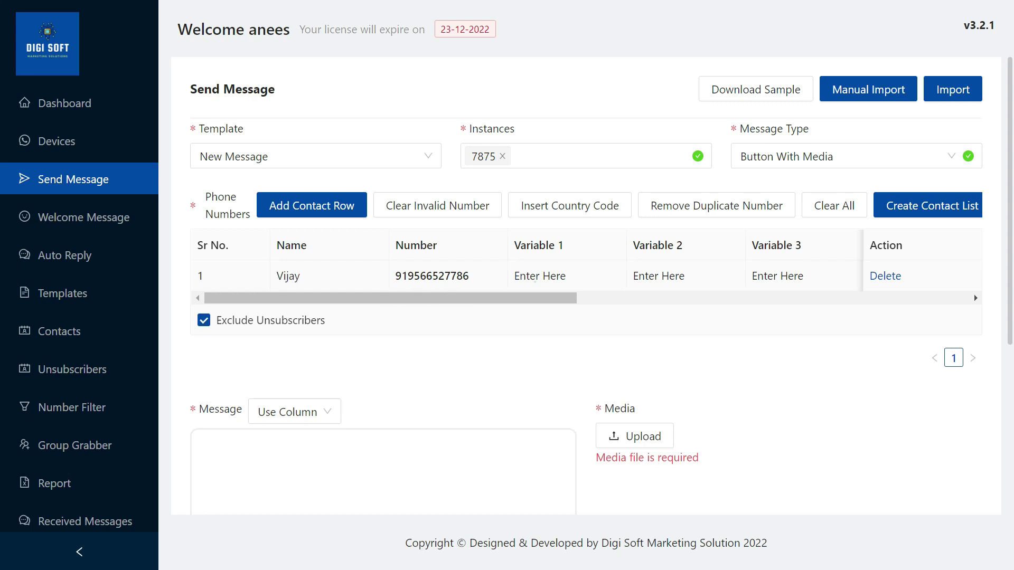
Fill Variables 1, 2 and 3 of row 1 with 5000, 7500 and 10000
left_click(652, 275)
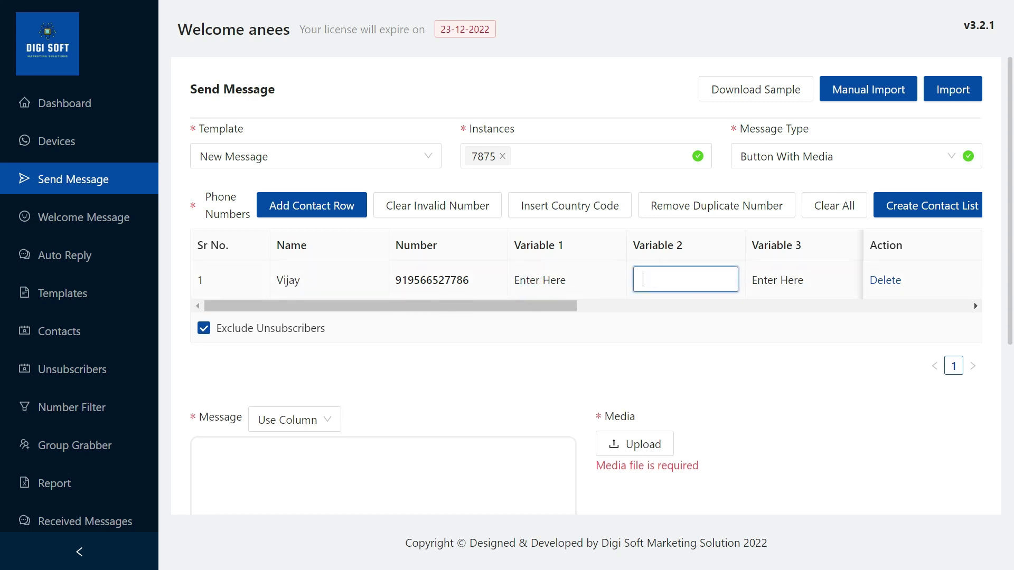
left_click(568, 274)
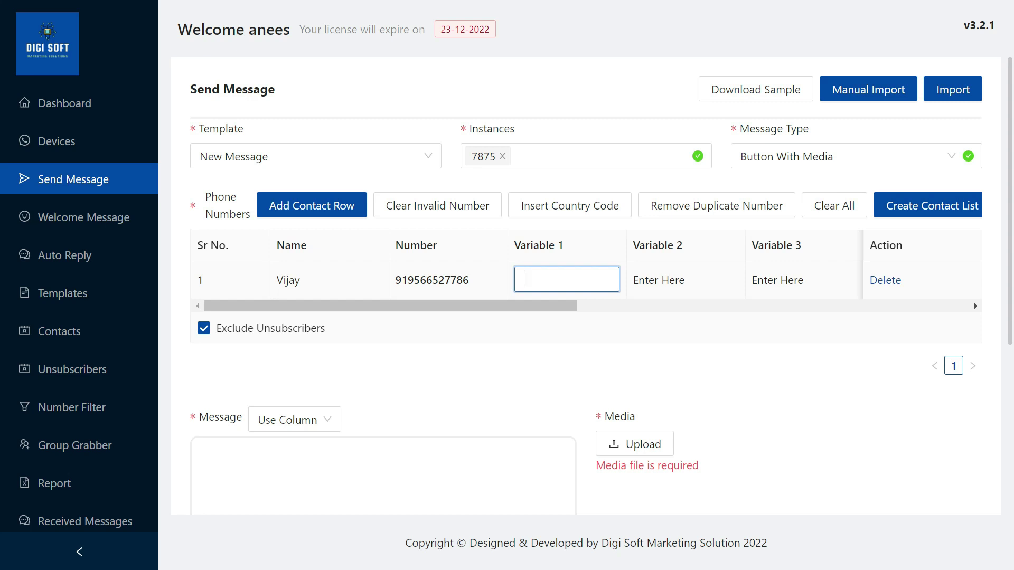
type("5000")
left_click(686, 271)
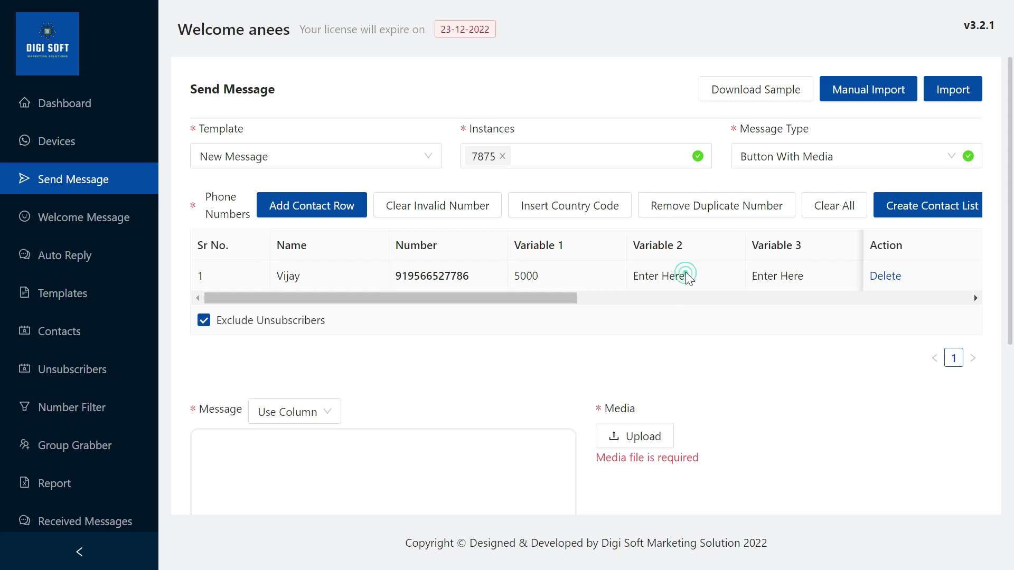
left_click(686, 272)
type("7500")
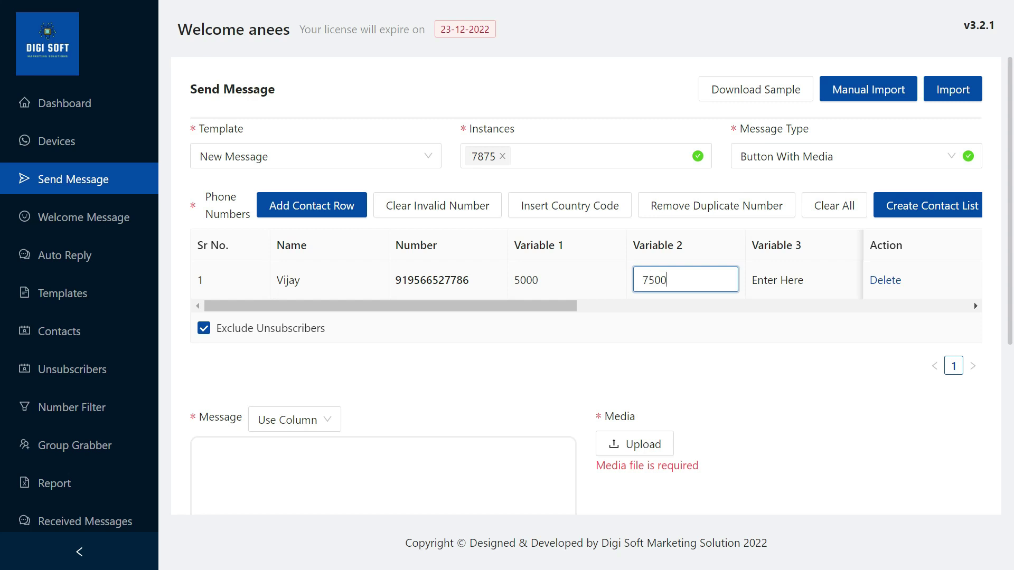
left_click(786, 279)
left_click(795, 275)
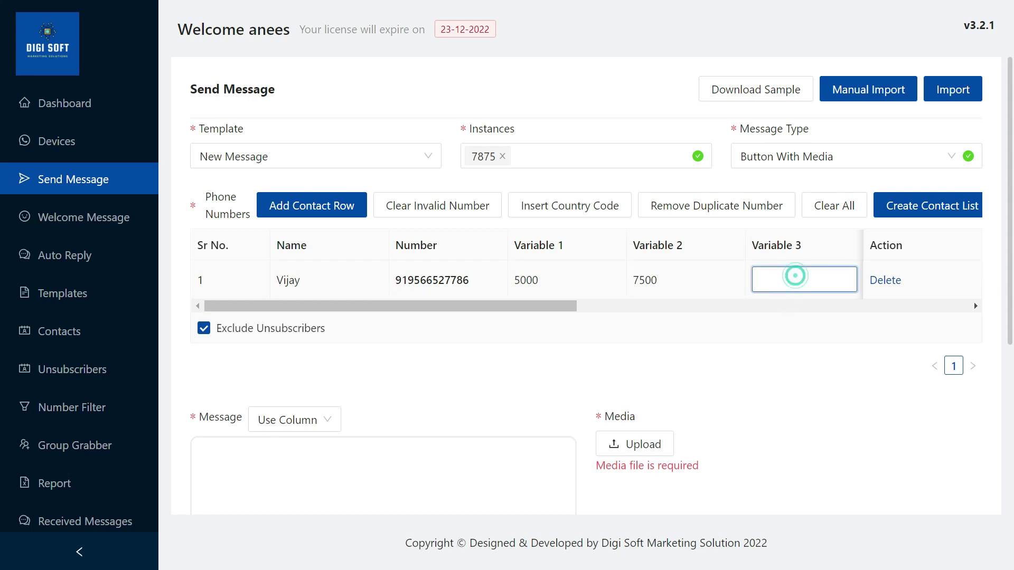
type("10000")
left_click_drag(562, 307, 500, 319)
Start the message with 'hi', the Name placeholder, 'your first due amount is' and Variable 1
scroll(345, 341, "down", 2)
left_click(320, 370)
left_click(319, 368)
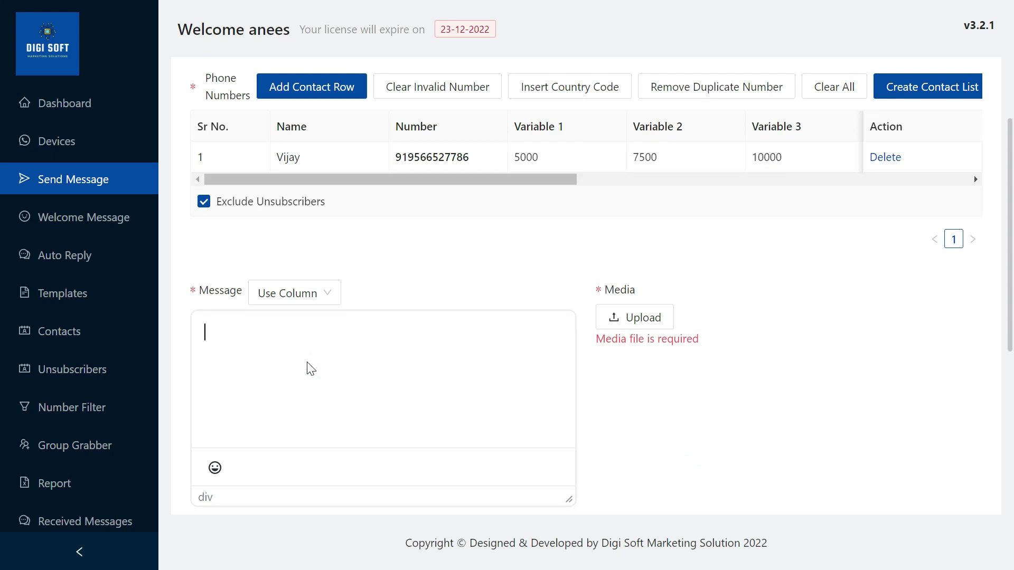
type("hi")
left_click(303, 295)
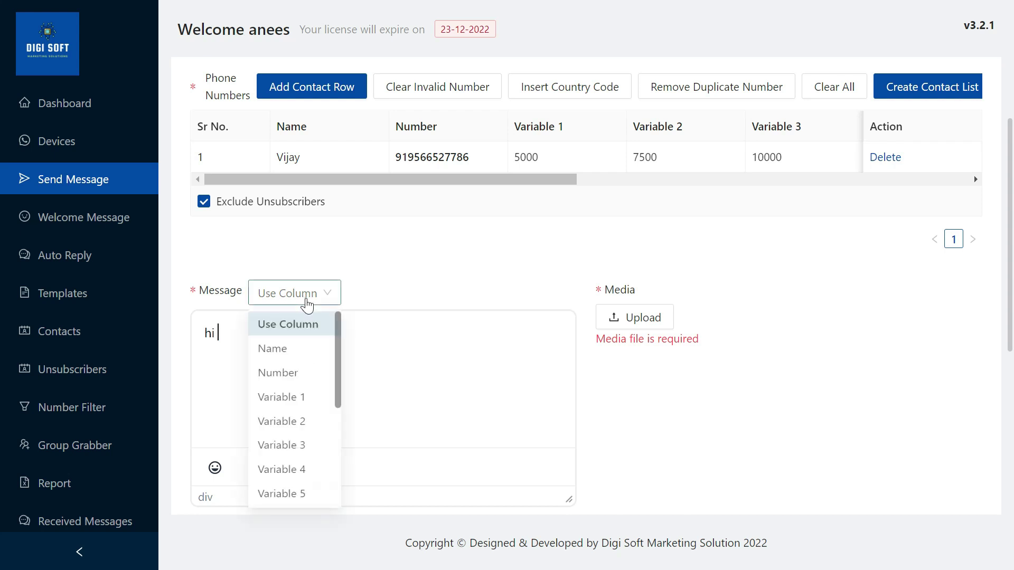
left_click(298, 349)
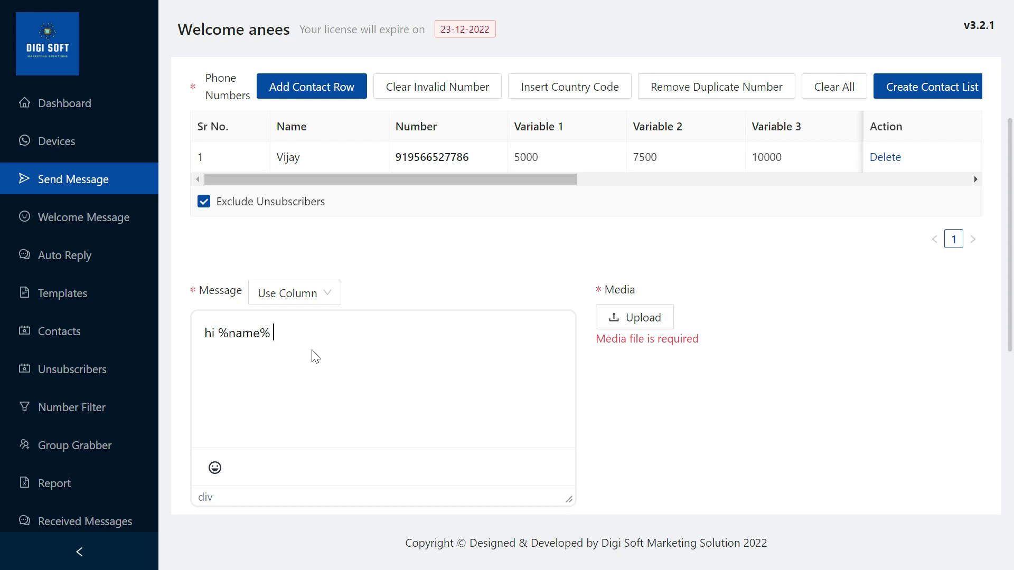
type("your first due amount is")
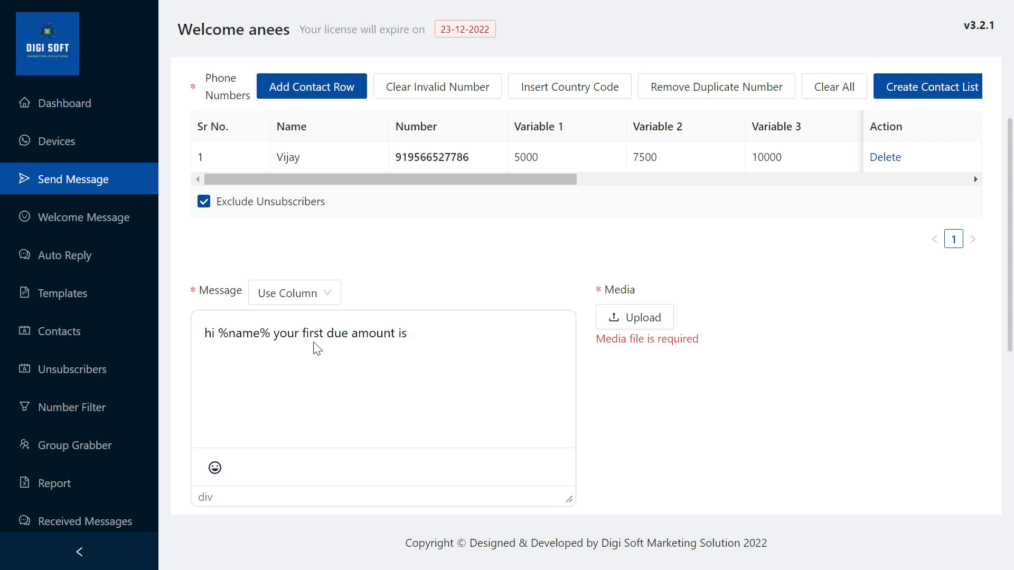
left_click(299, 293)
left_click(317, 402)
Continue with 'and 2ns emi will be' Variable 2 'and' Variable 3, then 'Thanks' on a new line
type("and 2ns emi wi")
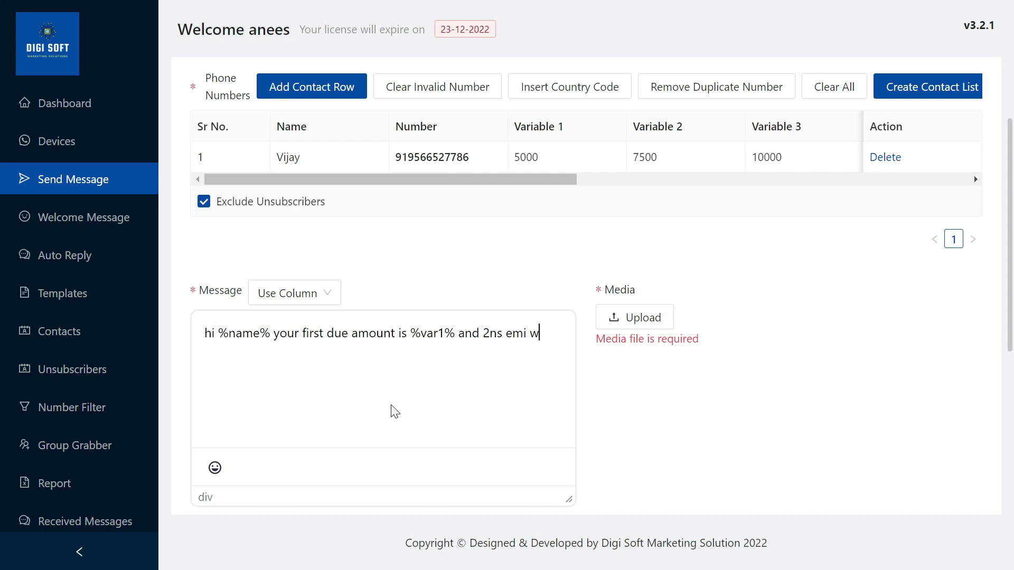
type("ll be")
left_click(310, 287)
left_click(312, 427)
type("and")
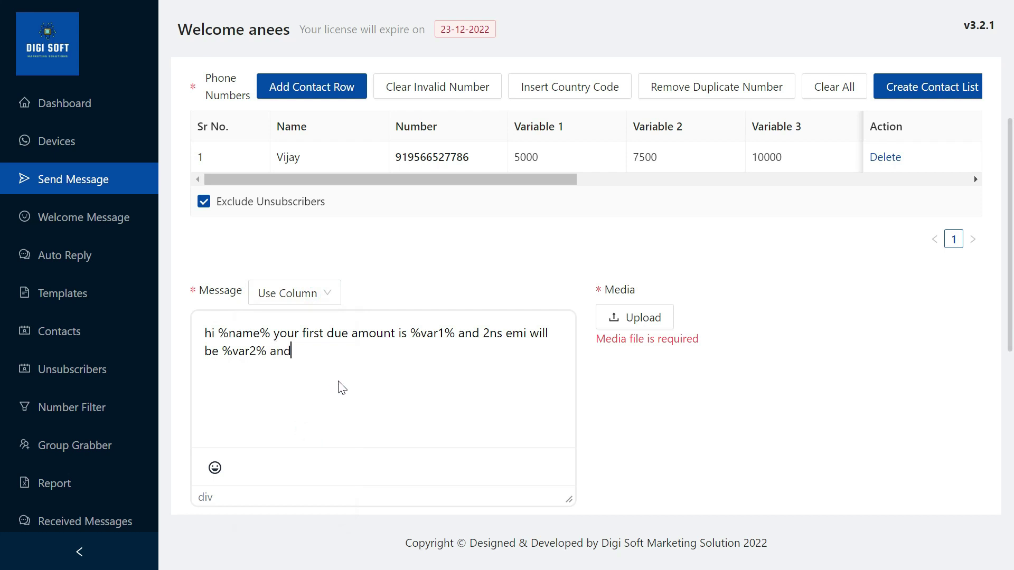
left_click(316, 292)
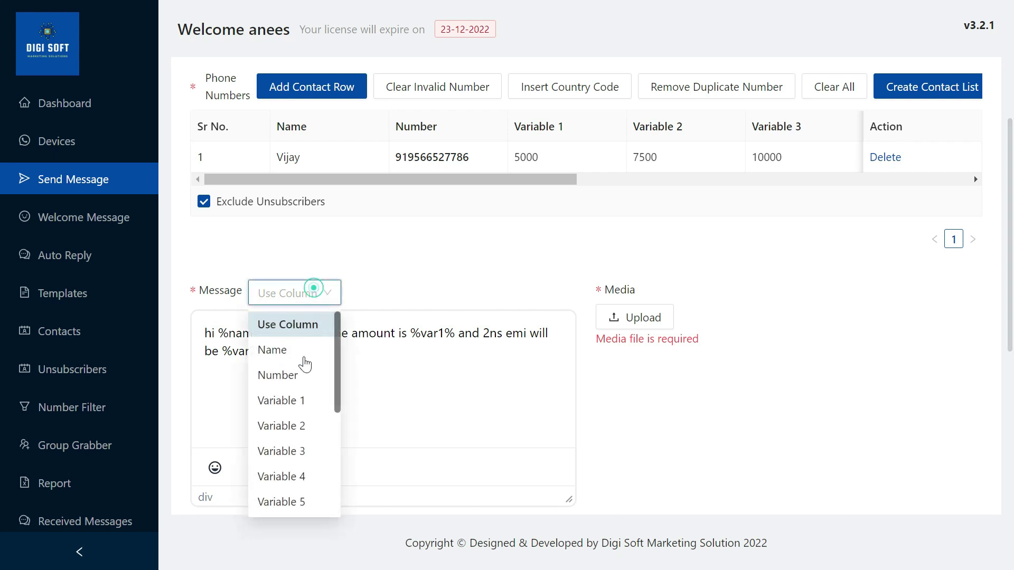
left_click(304, 451)
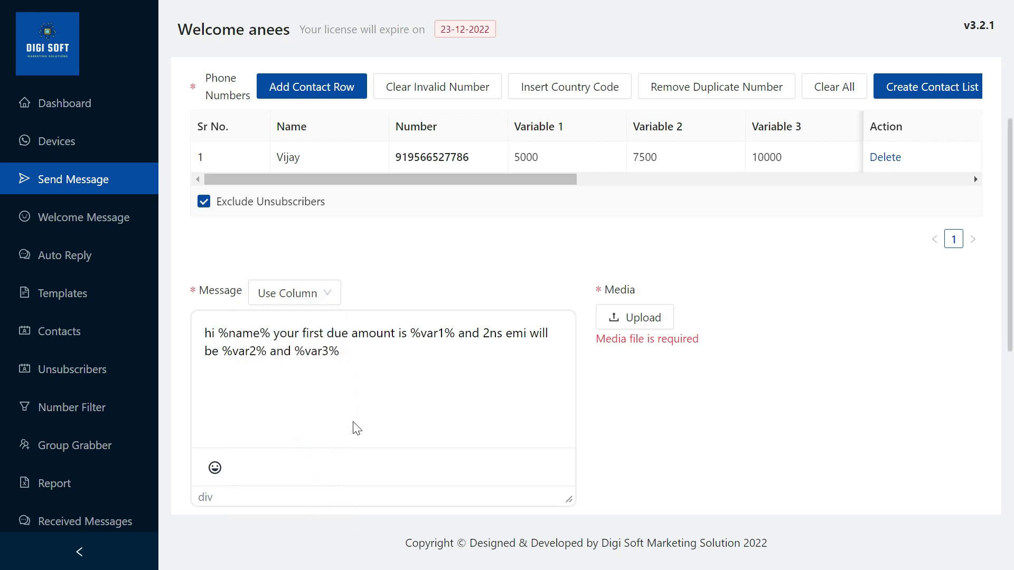
key("Return")
key("Return")
type("Thanks")
Attach the WhatsApp Image file from Downloads as the message media
left_click(637, 318)
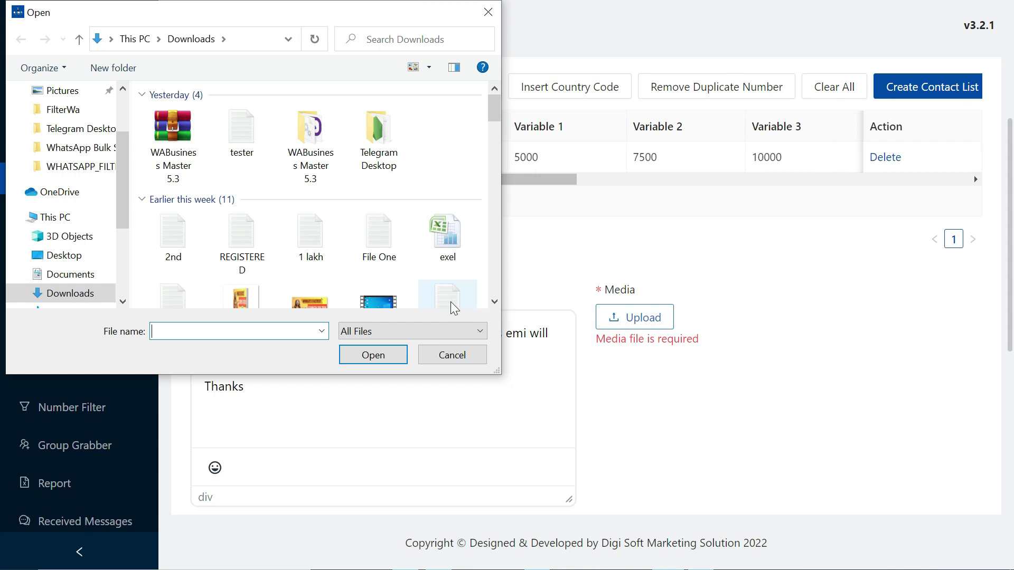
scroll(332, 240, "down", 15)
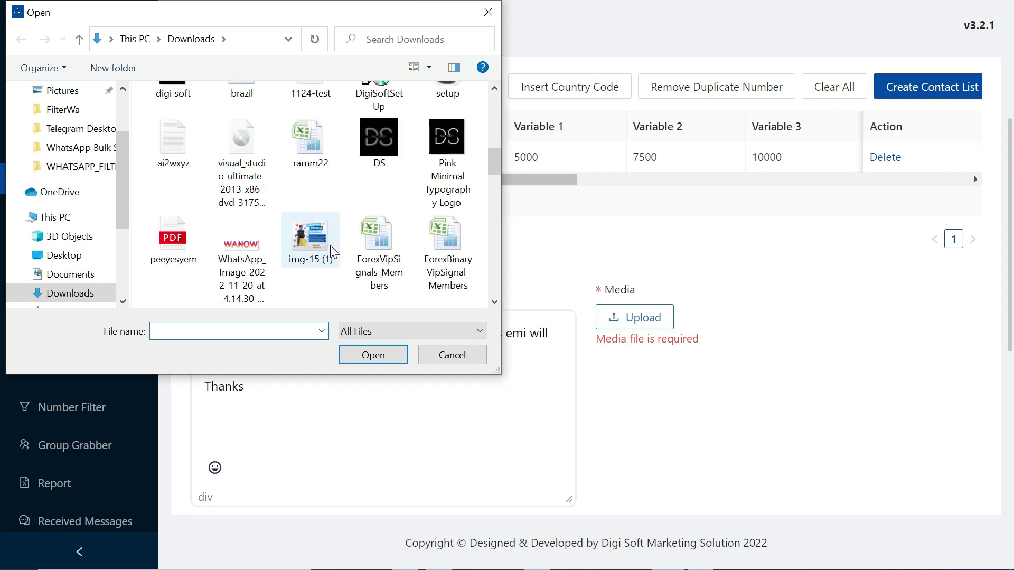
scroll(332, 254, "down", 15)
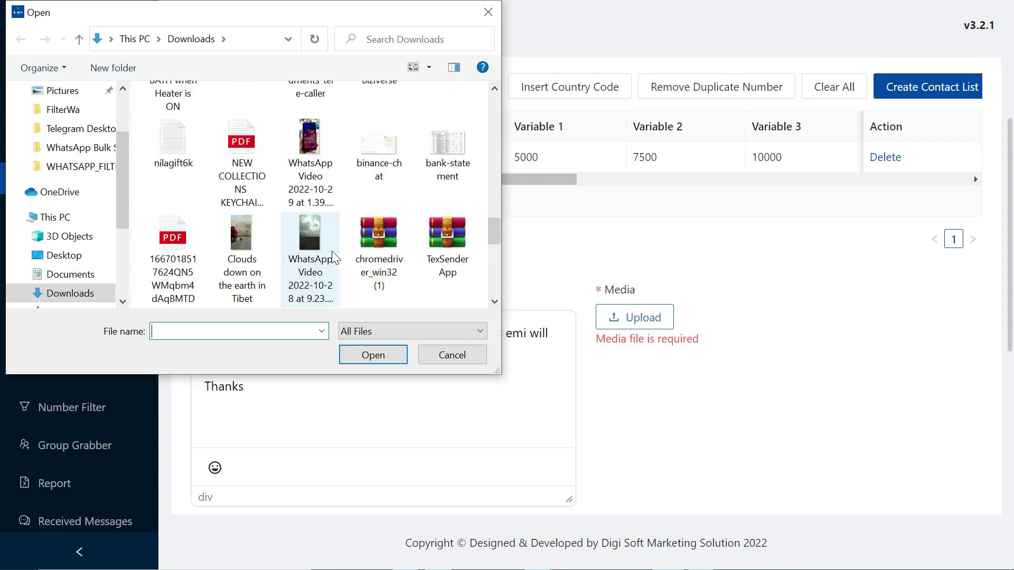
left_click(428, 168)
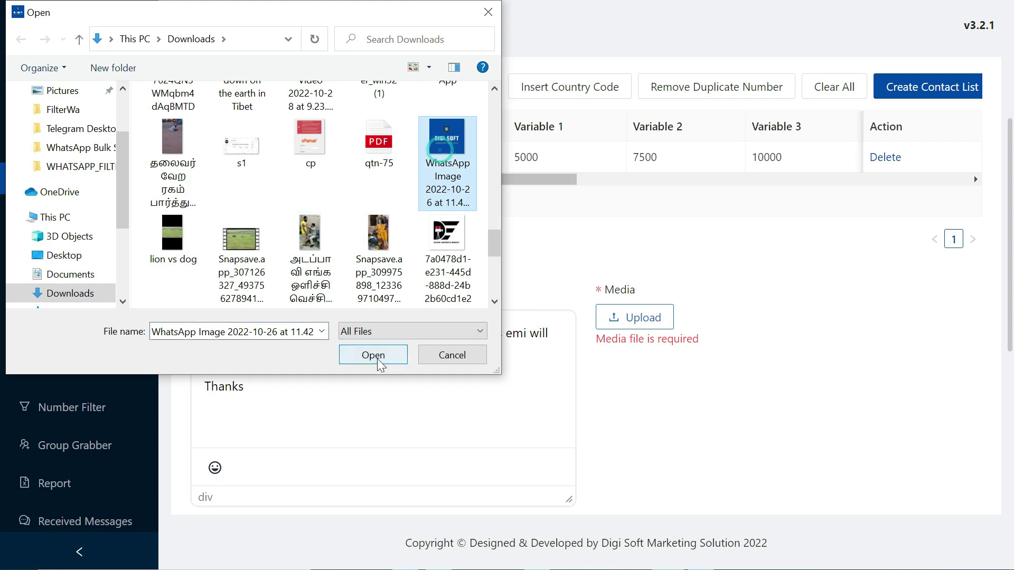
left_click(373, 355)
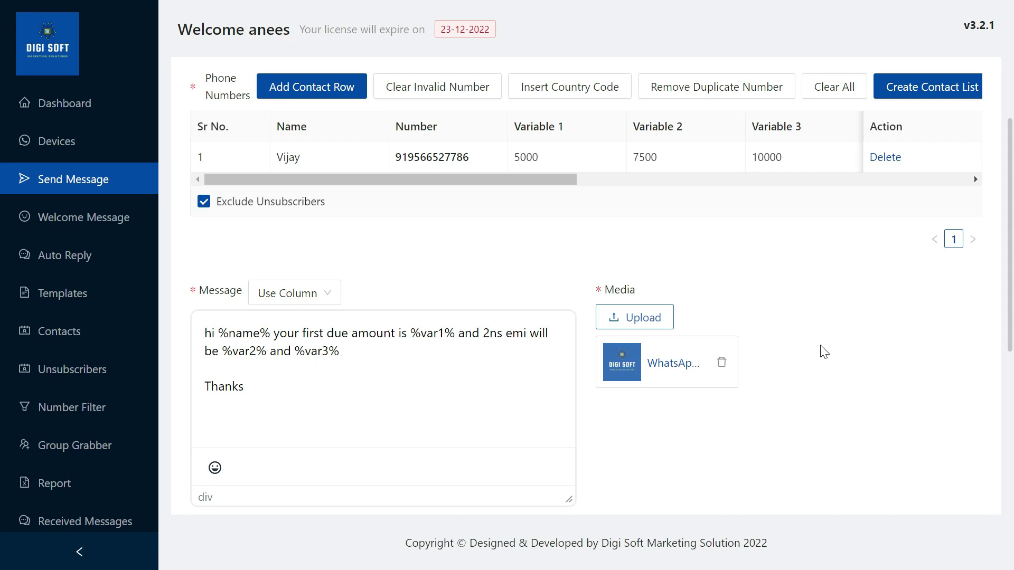
scroll(821, 351, "down", 4)
Enter footer title 'DigiSoft' and set the button type to Unsubscribe Button
left_click(356, 369)
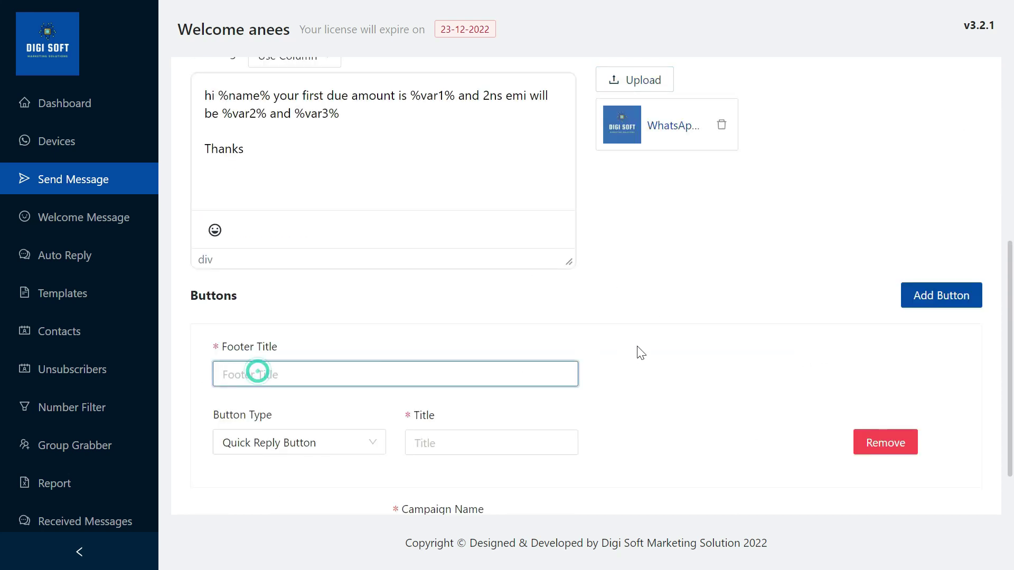
type("di")
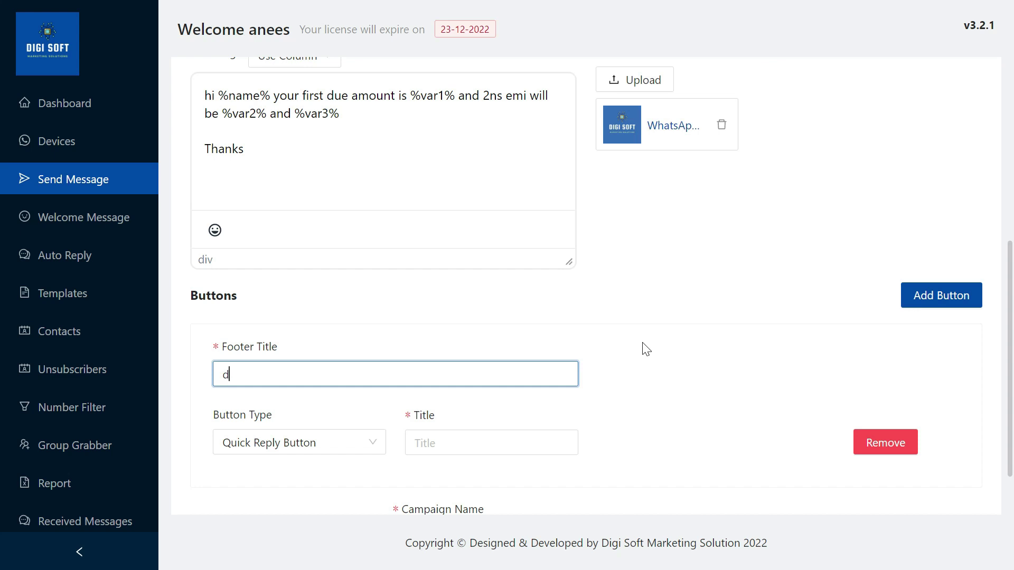
key("BackSpace")
key("BackSpace")
type("DigiSoft")
scroll(639, 353, "down", 2)
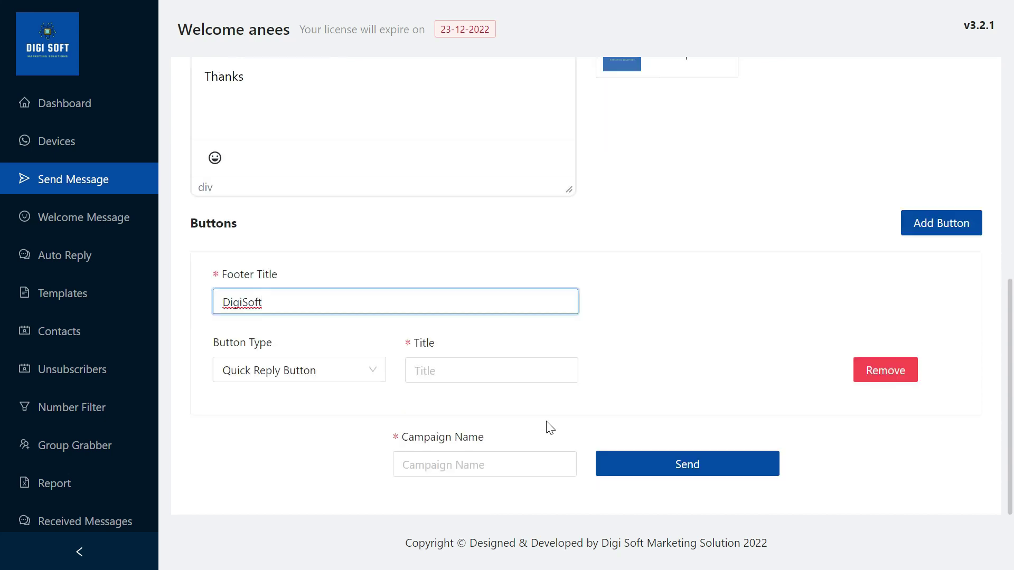
left_click(301, 376)
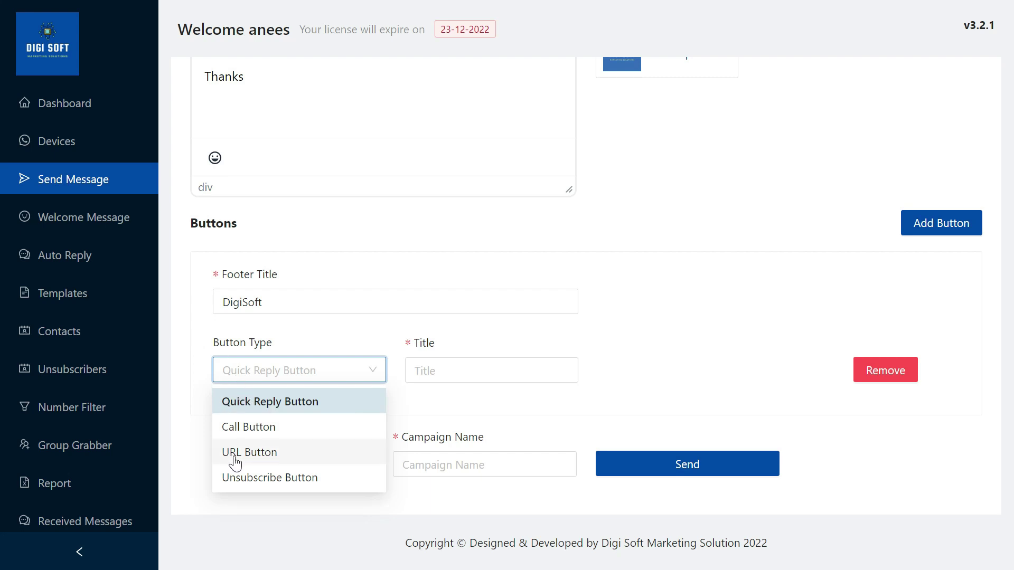
left_click(259, 489)
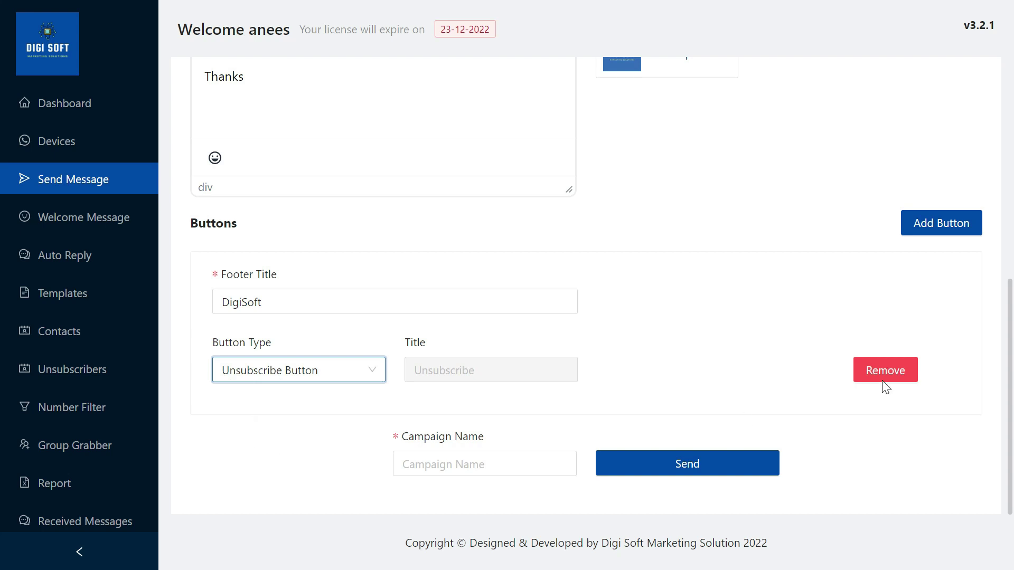
Add a 'Call us' Call Button with the business phone number
left_click(944, 223)
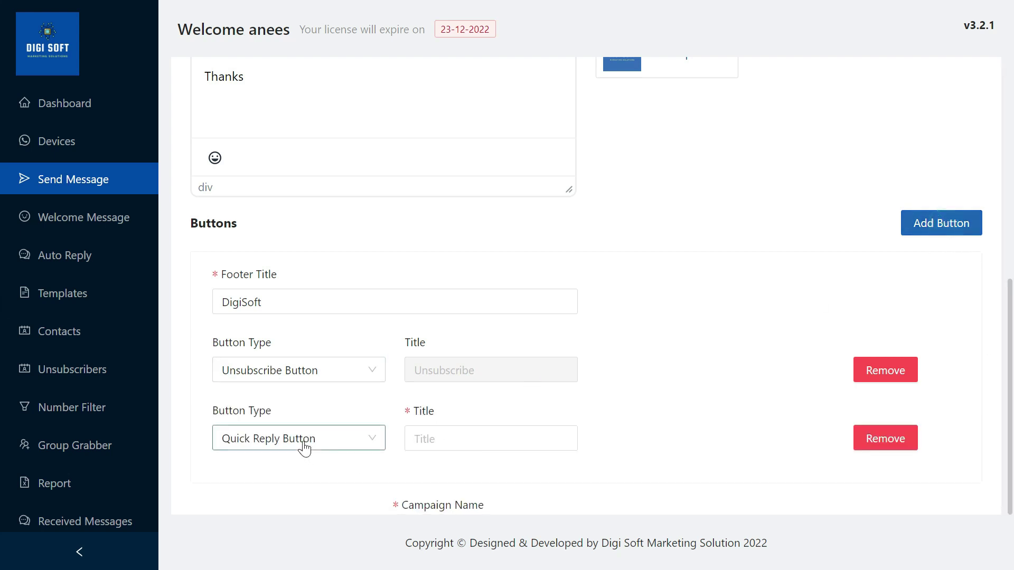
left_click(368, 443)
left_click(288, 494)
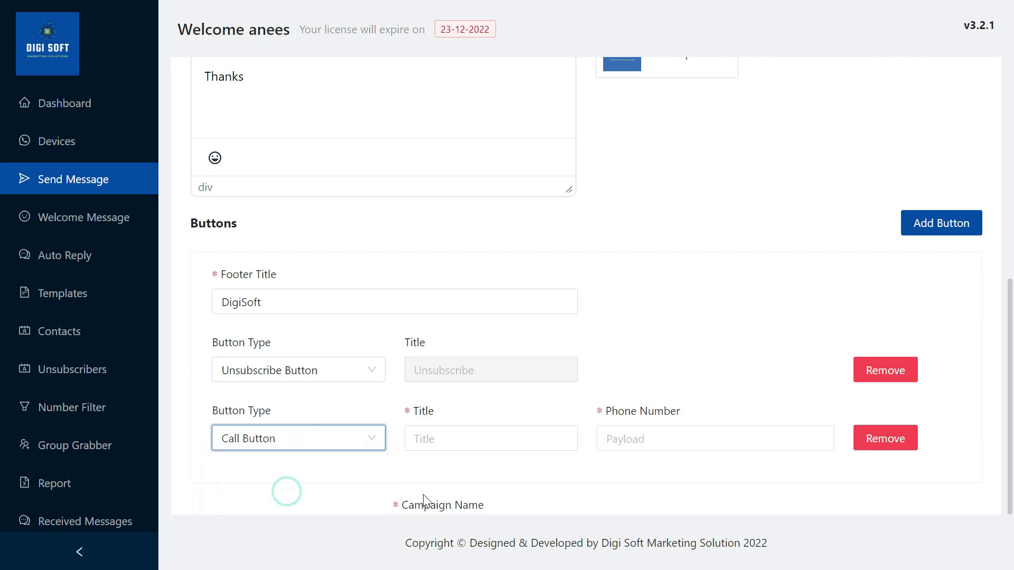
scroll(443, 443, "down", 2)
left_click(457, 372)
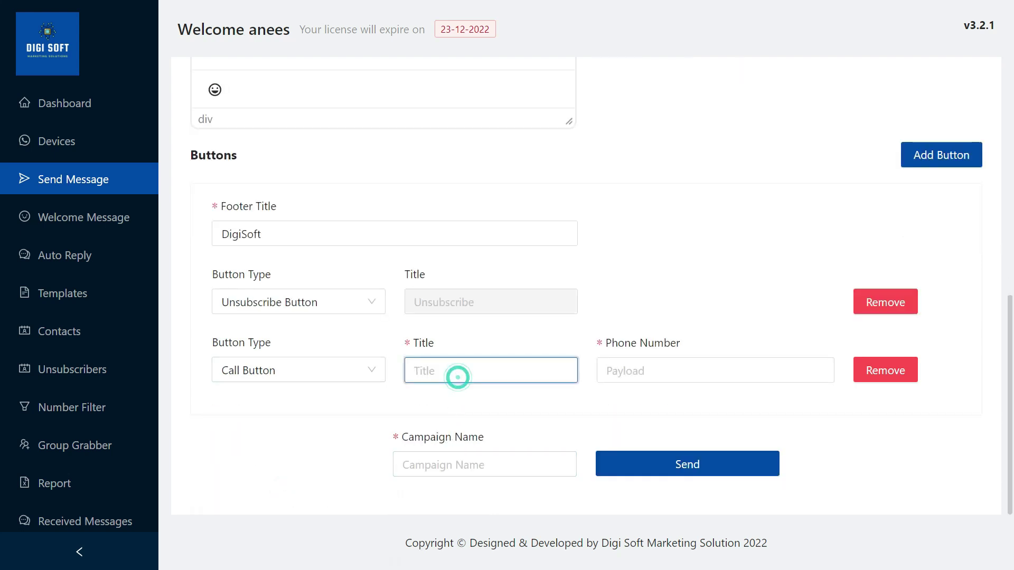
type("Call us")
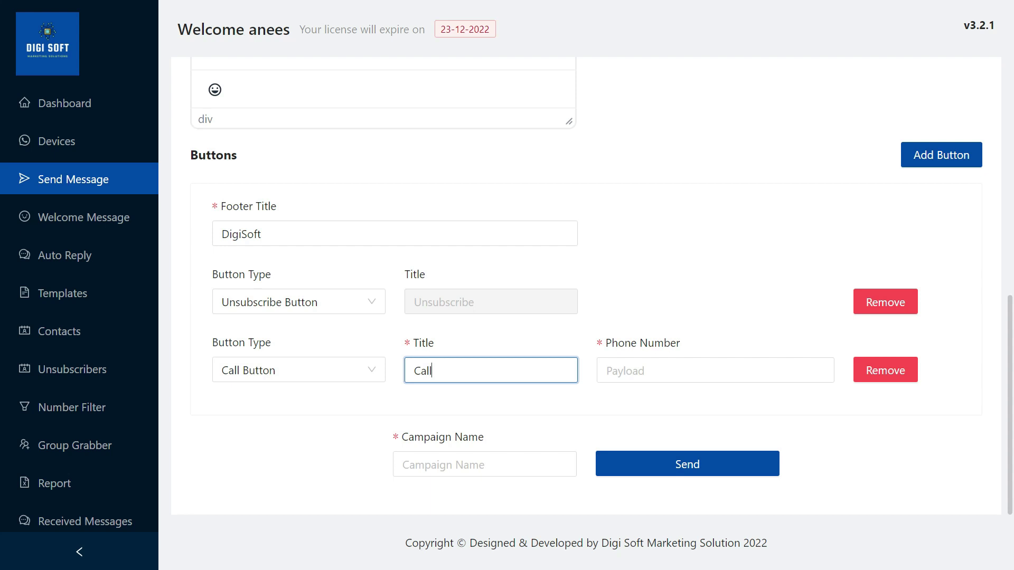
left_click(715, 370)
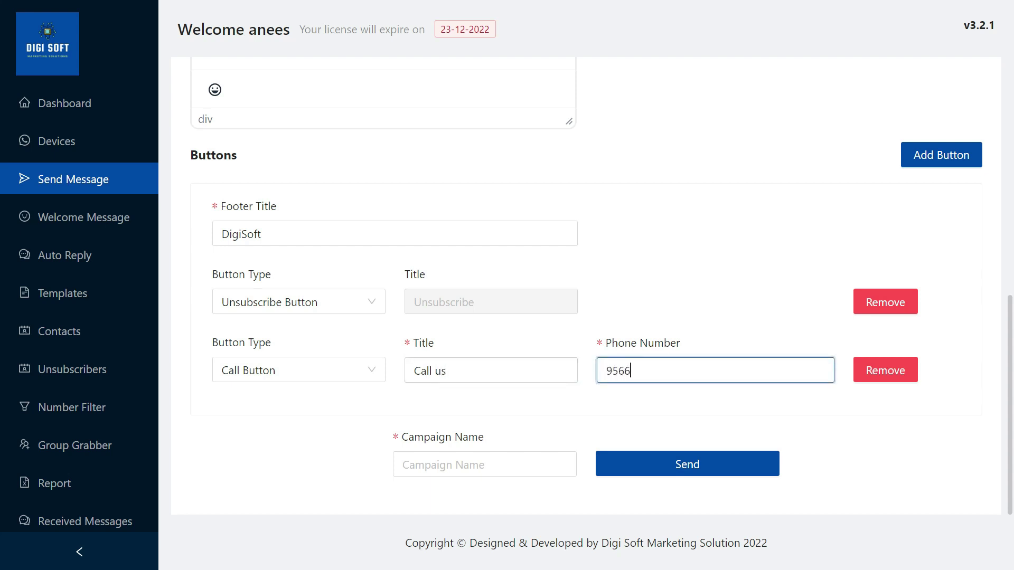
left_click(947, 165)
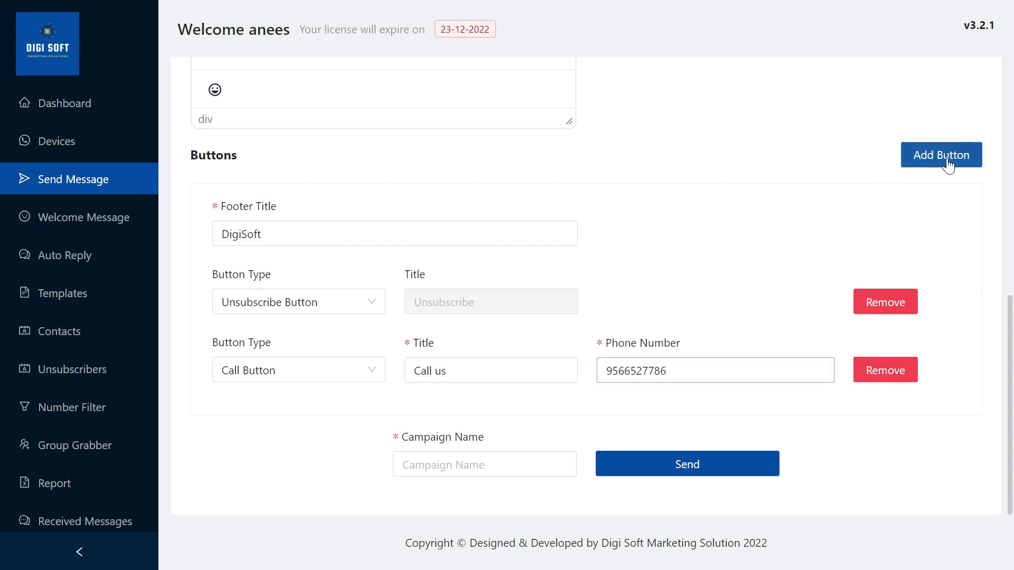
left_click(283, 442)
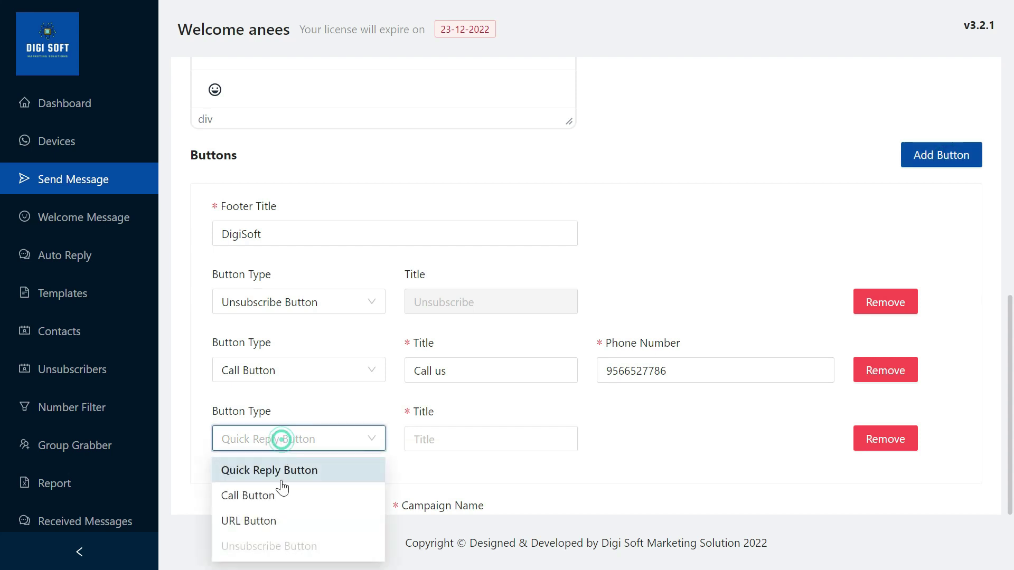
left_click(280, 522)
left_click(437, 442)
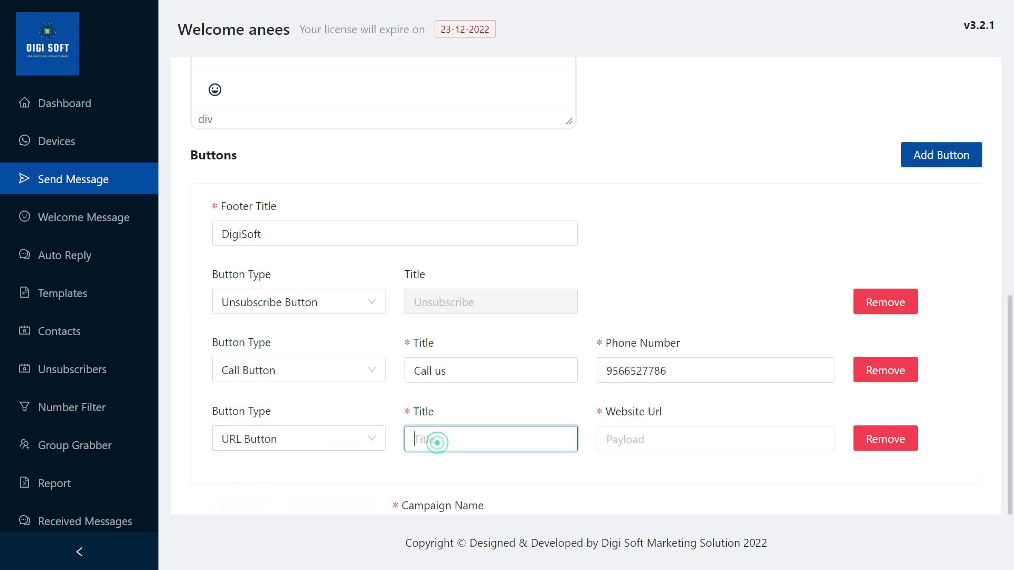
type("Visit Us")
left_click(655, 439)
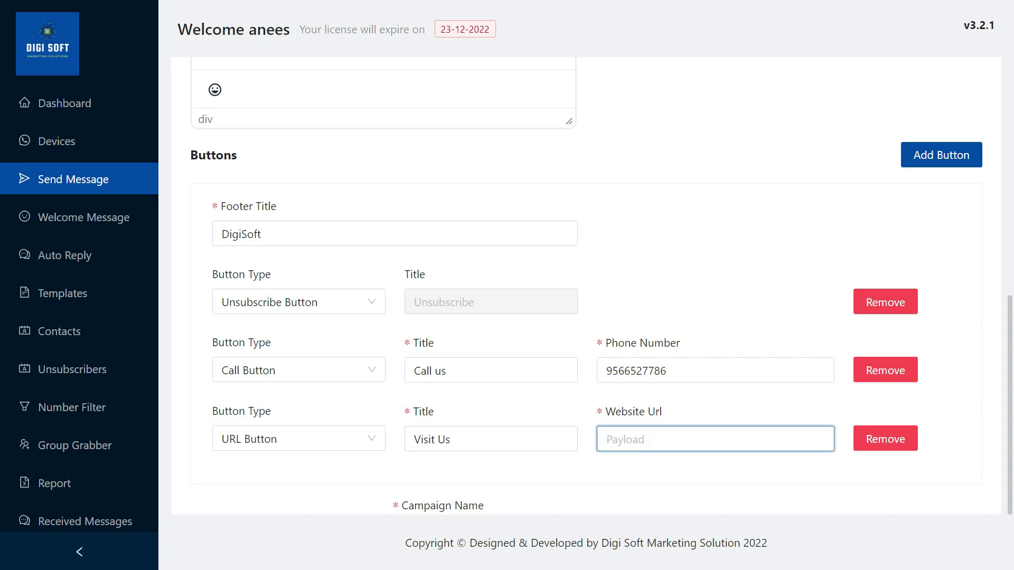
type("https://")
type("digisoftwar.com")
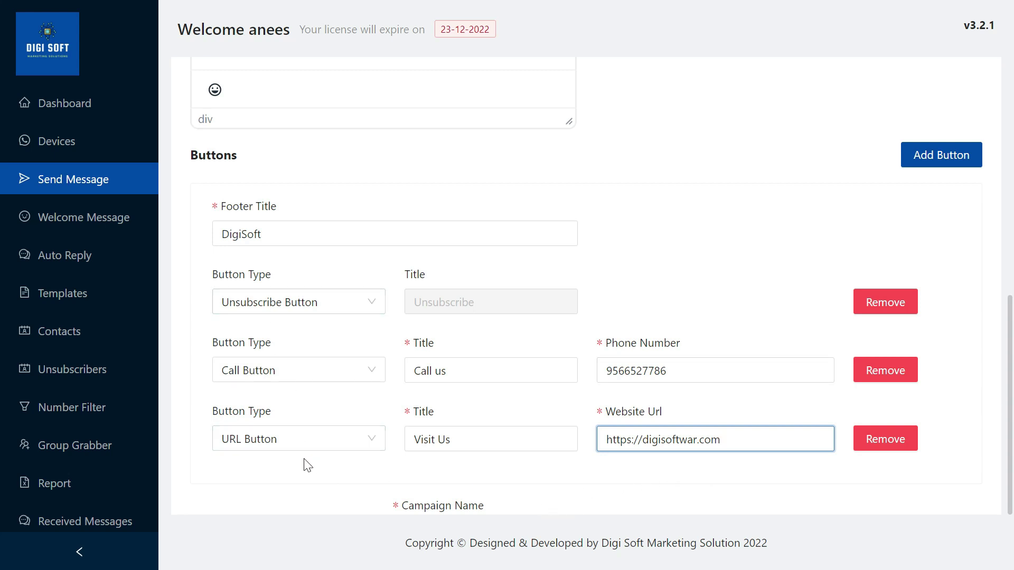
left_click(921, 158)
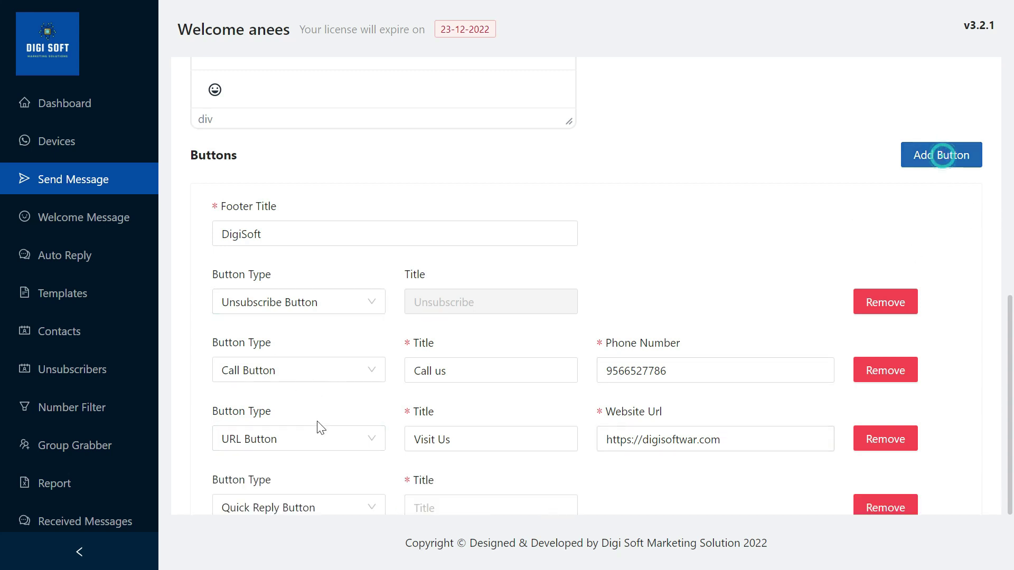
Title the new Quick Reply button 'Interested'
scroll(306, 464, "down", 3)
left_click(439, 370)
left_click(459, 375)
type("I")
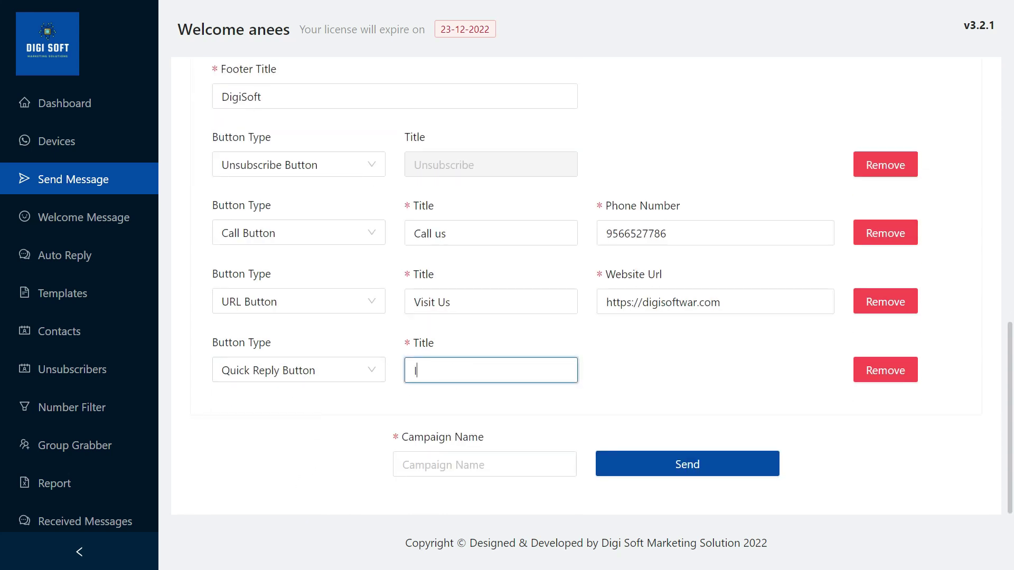
type("nterested")
Name the campaign 'test' and review the whole form
left_click(404, 464)
type("test")
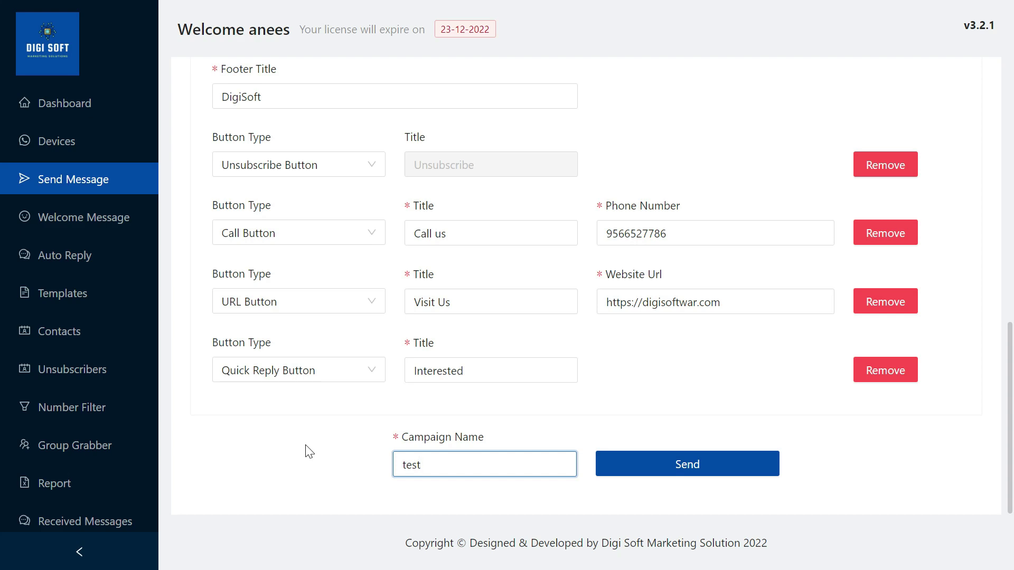
scroll(306, 450, "up", 12)
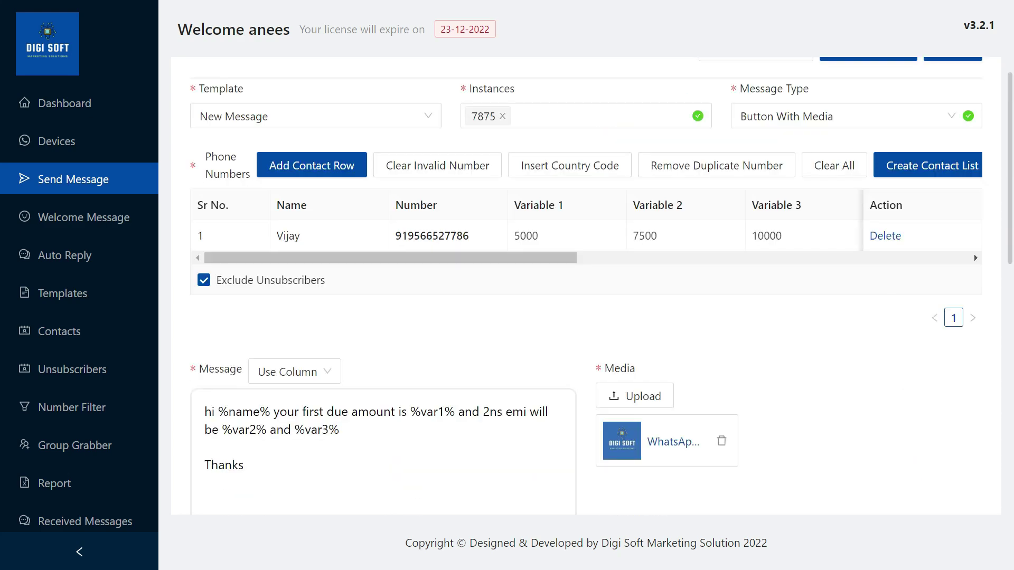
scroll(491, 280, "up", 1)
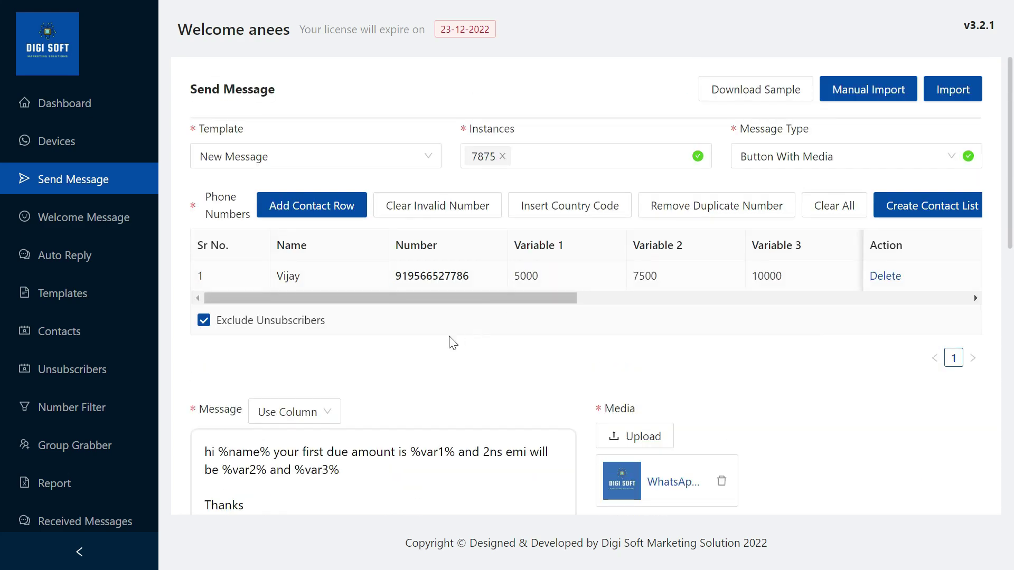
scroll(447, 349, "down", 2)
Send the 'test' campaign to the contact list
scroll(796, 418, "down", 10)
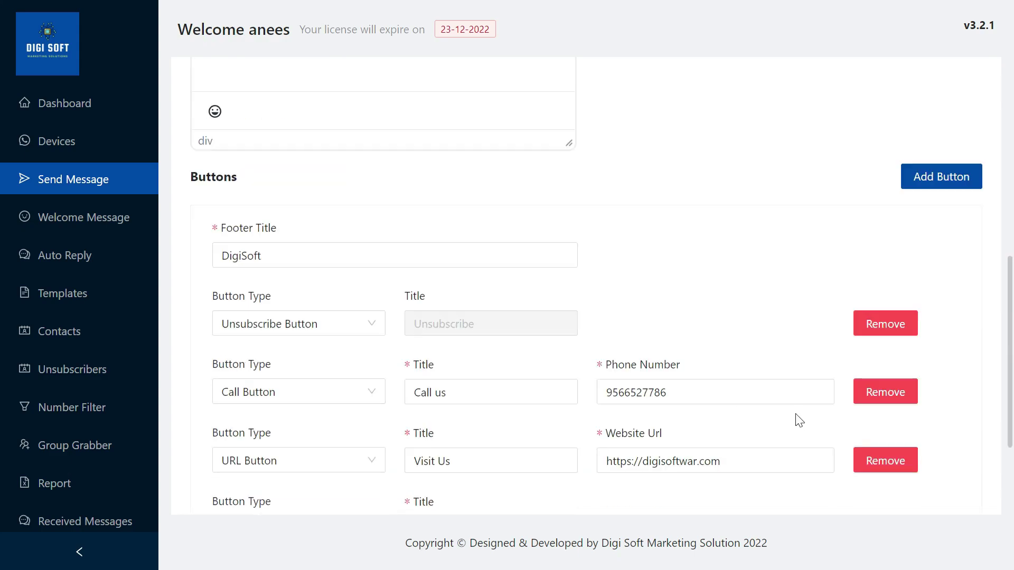
left_click(728, 467)
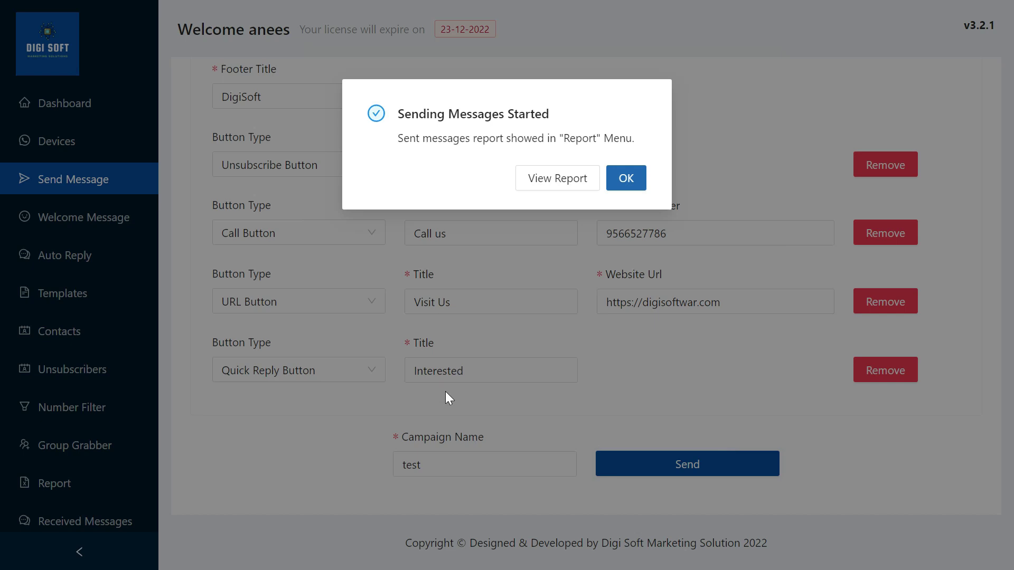
Review the 'test' campaign report showing one message sent, then go to Settings
left_click(570, 178)
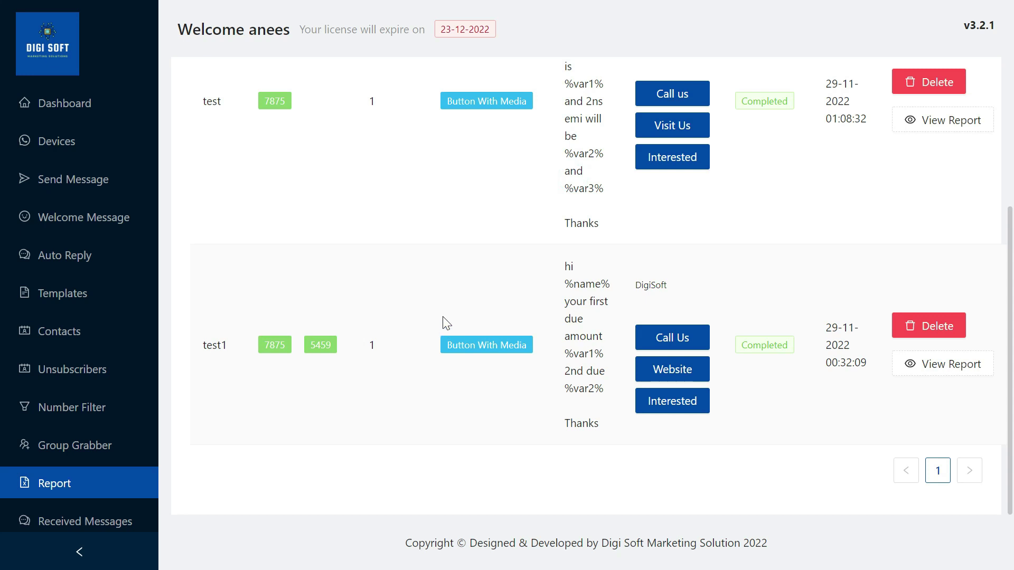
scroll(453, 315, "up", 4)
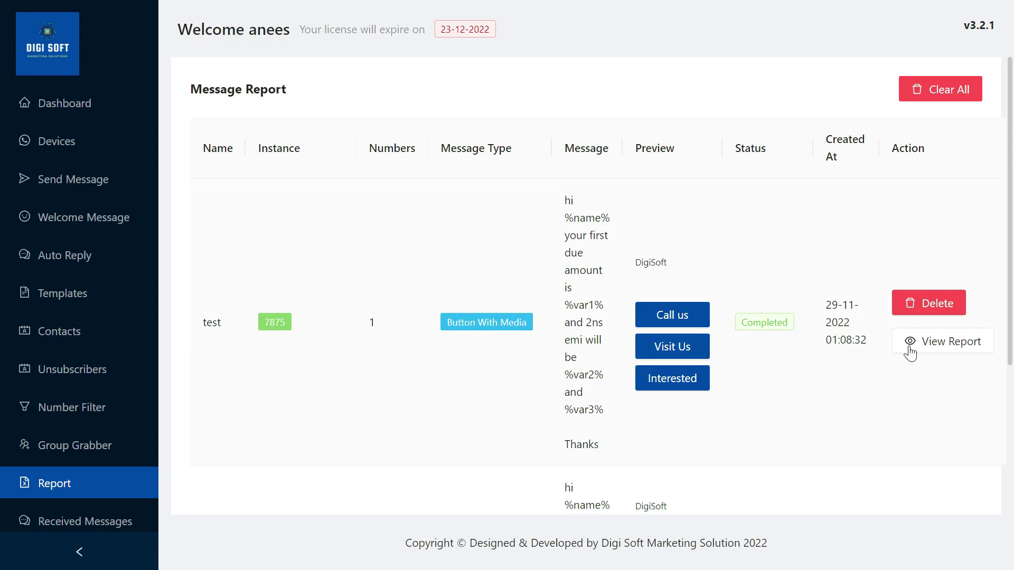
left_click(930, 354)
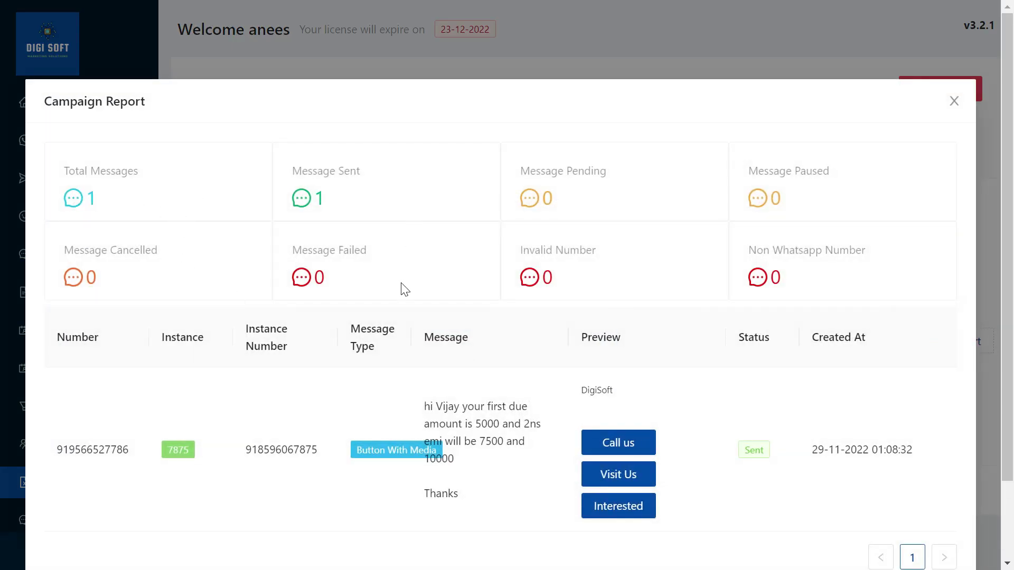
scroll(406, 291, "down", 2)
scroll(441, 294, "up", 2)
left_click(953, 110)
scroll(66, 433, "down", 1)
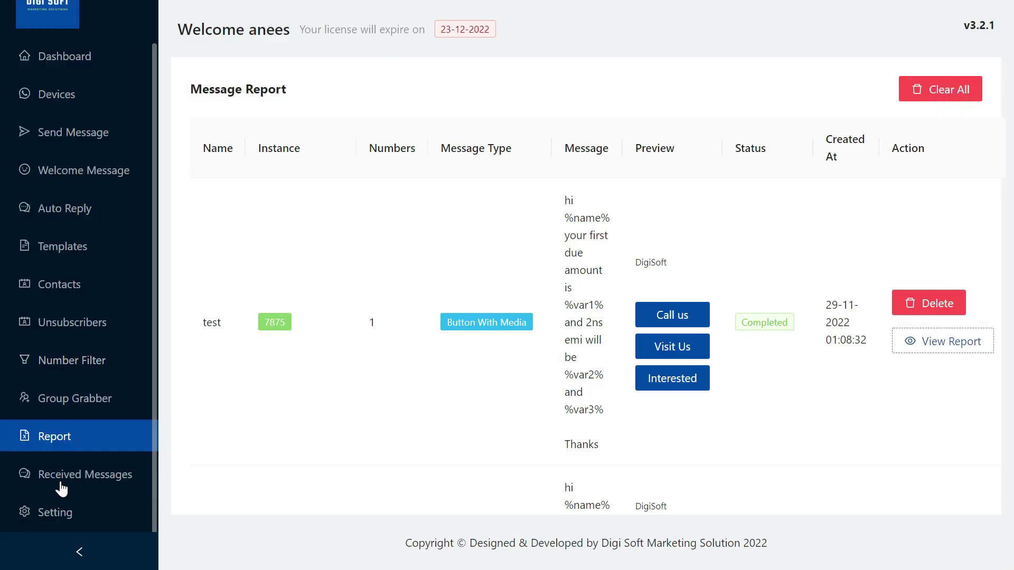
left_click(66, 519)
Set Switch Account After to 100 messages, leaving parallel sending off
left_click(236, 194)
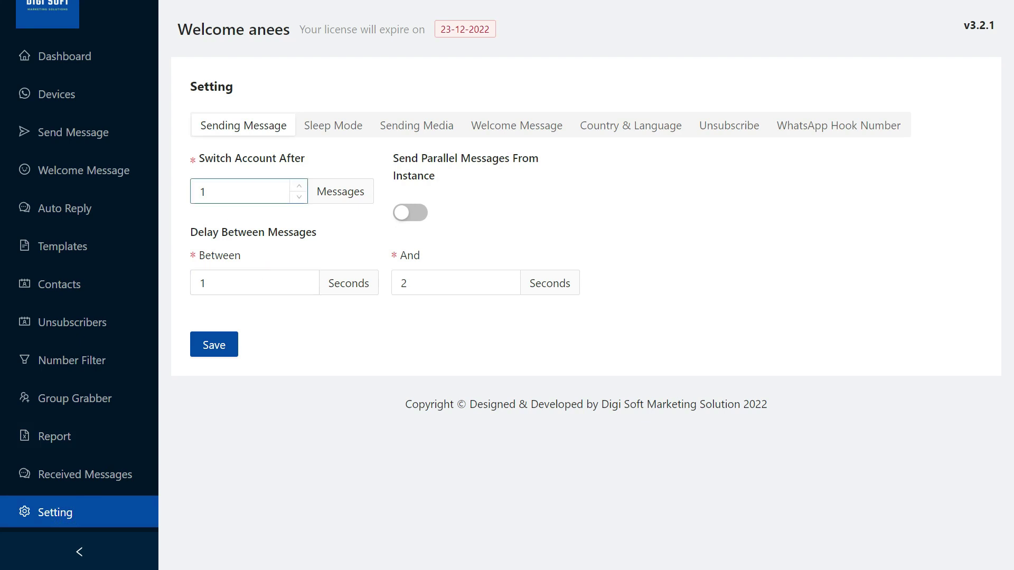
left_click(230, 193)
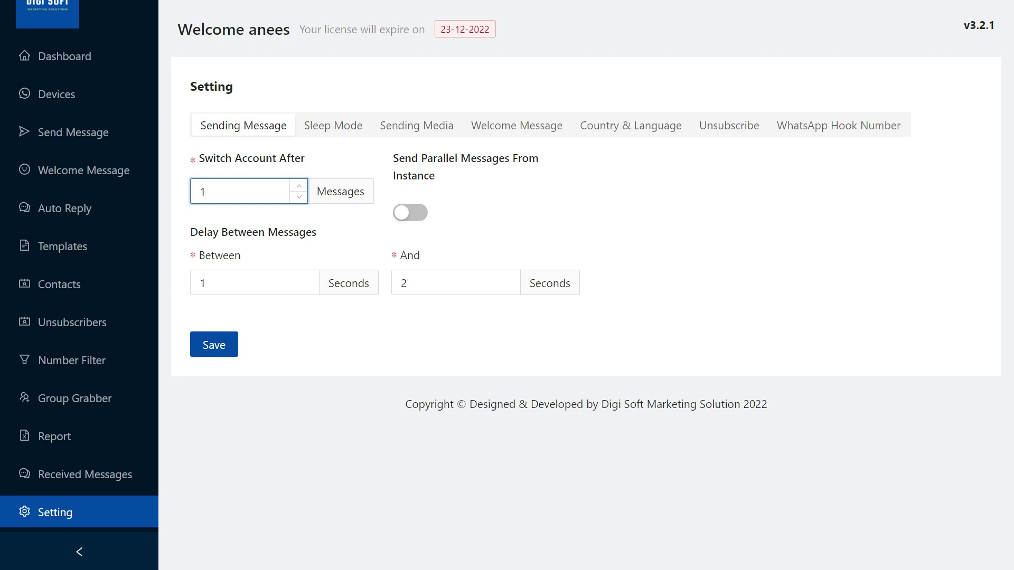
type("00")
left_click(410, 212)
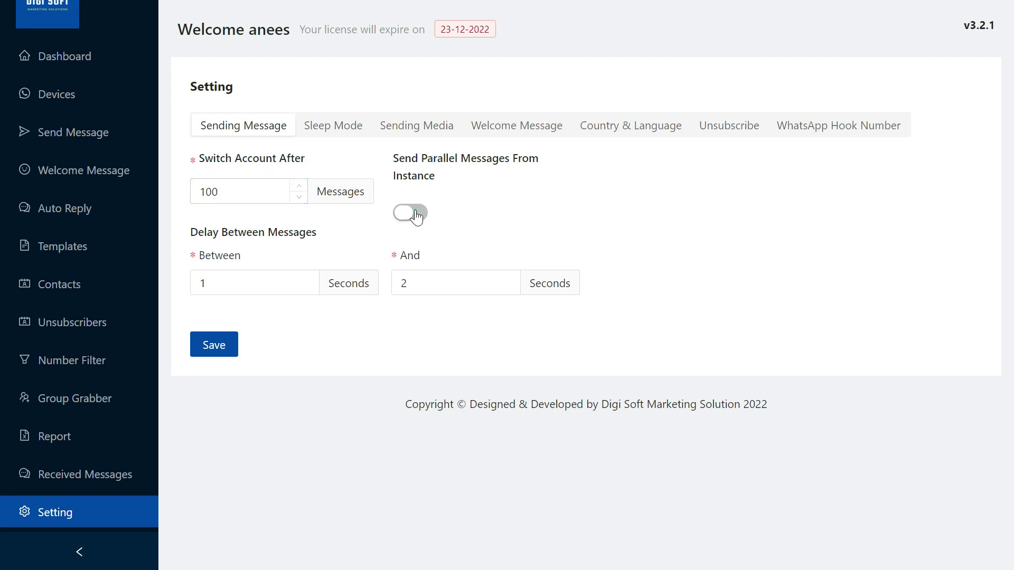
left_click(417, 211)
left_click(248, 283)
left_click(232, 285)
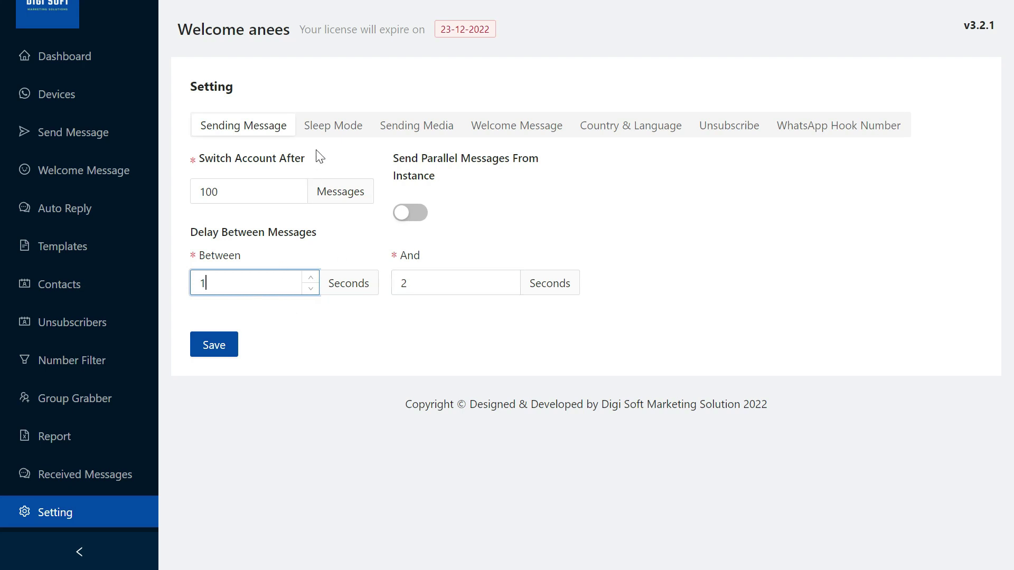
Enable Sleep Between Sending (after 25 messages, 10 seconds), then view Sending Media and Unsubscribe settings
left_click(333, 128)
left_click(337, 162)
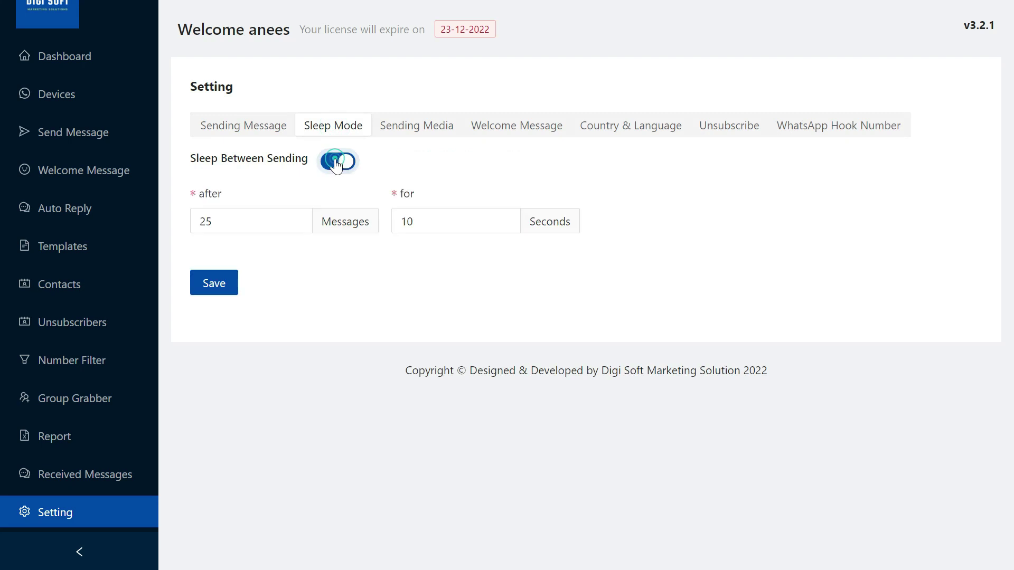
left_click(436, 137)
left_click(717, 136)
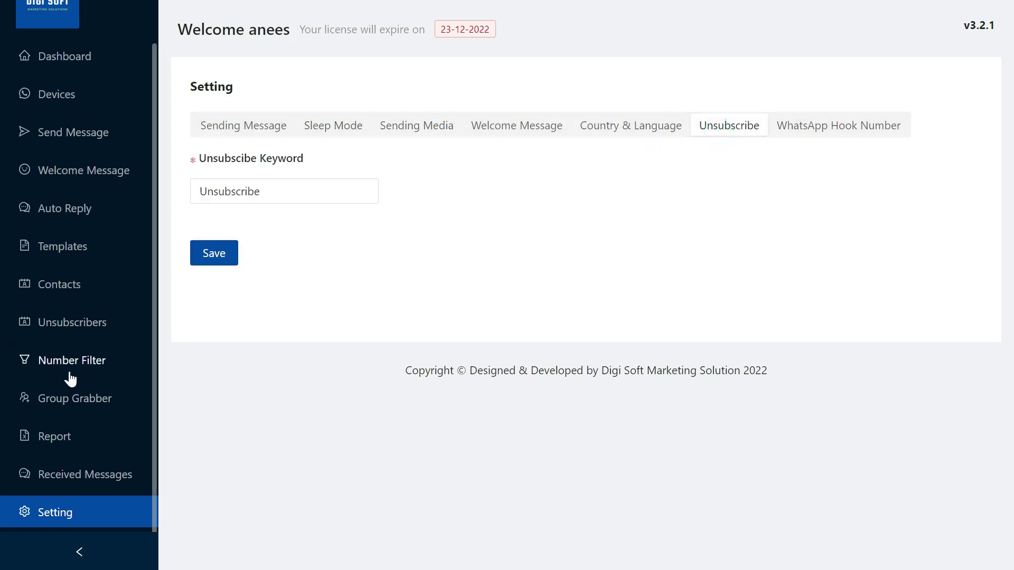
Browse the Group Grabber, Number Filter and Templates pages, ending on the empty Auto Reply page
left_click(81, 406)
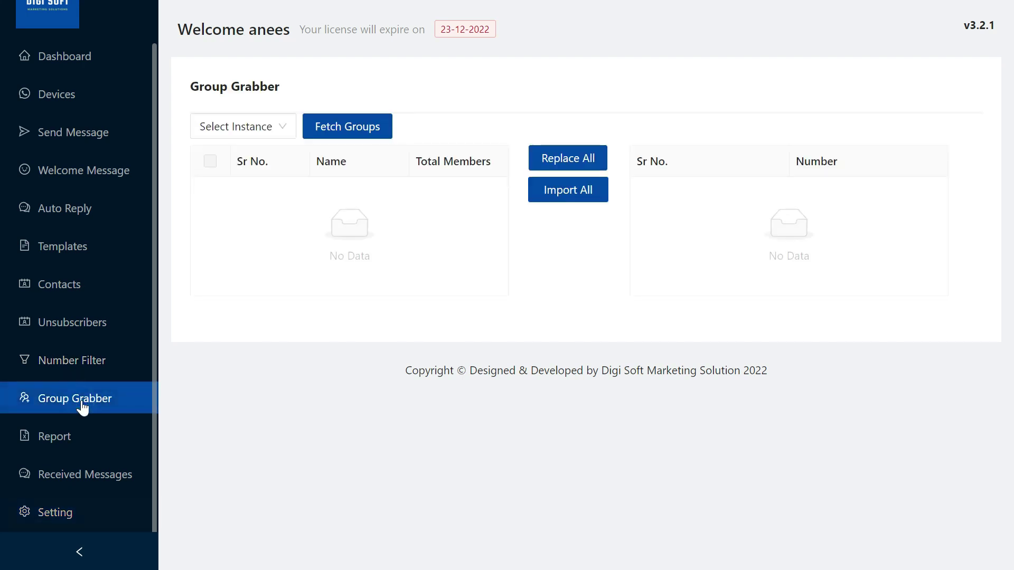
left_click(77, 367)
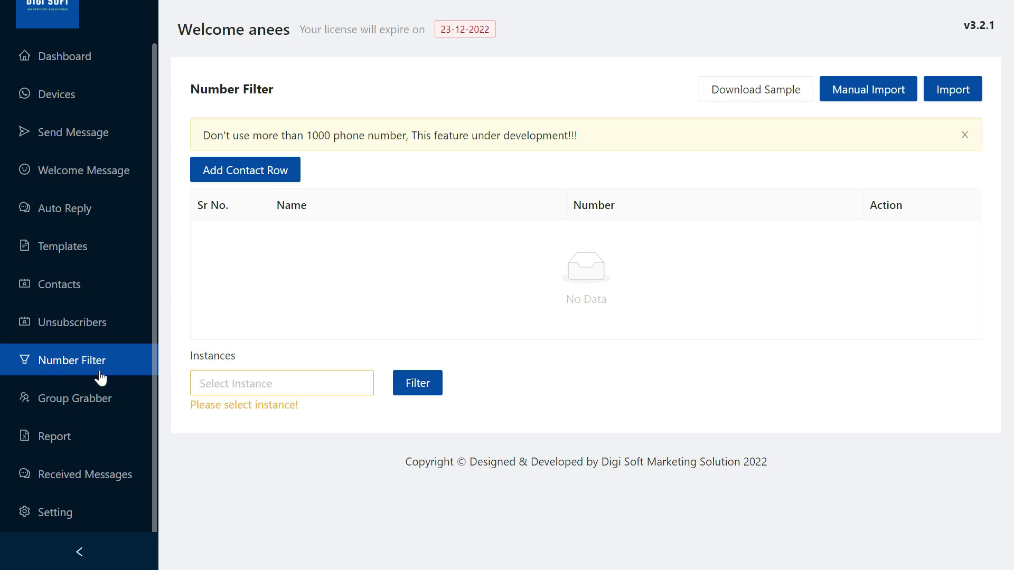
left_click(73, 256)
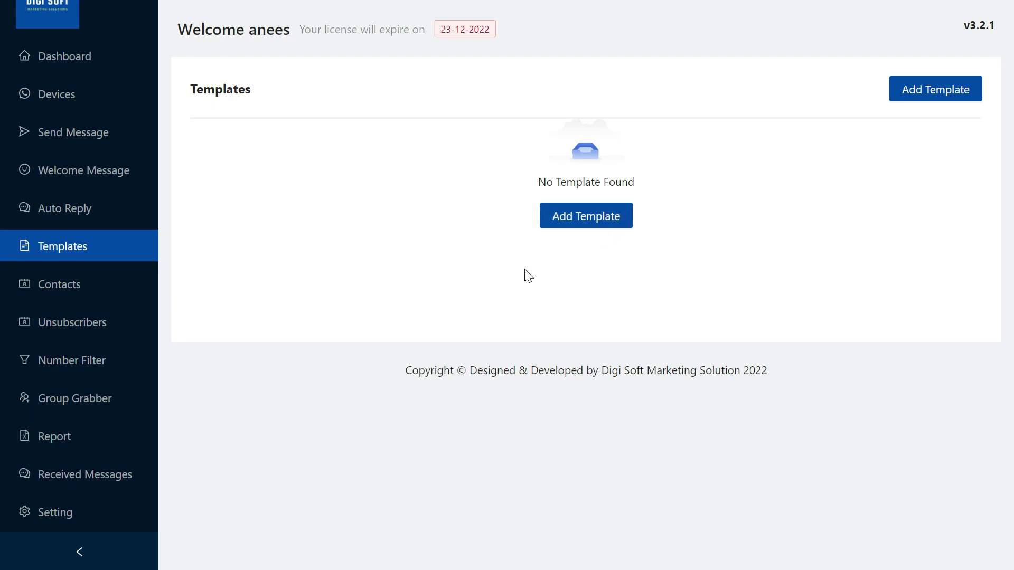
left_click(79, 217)
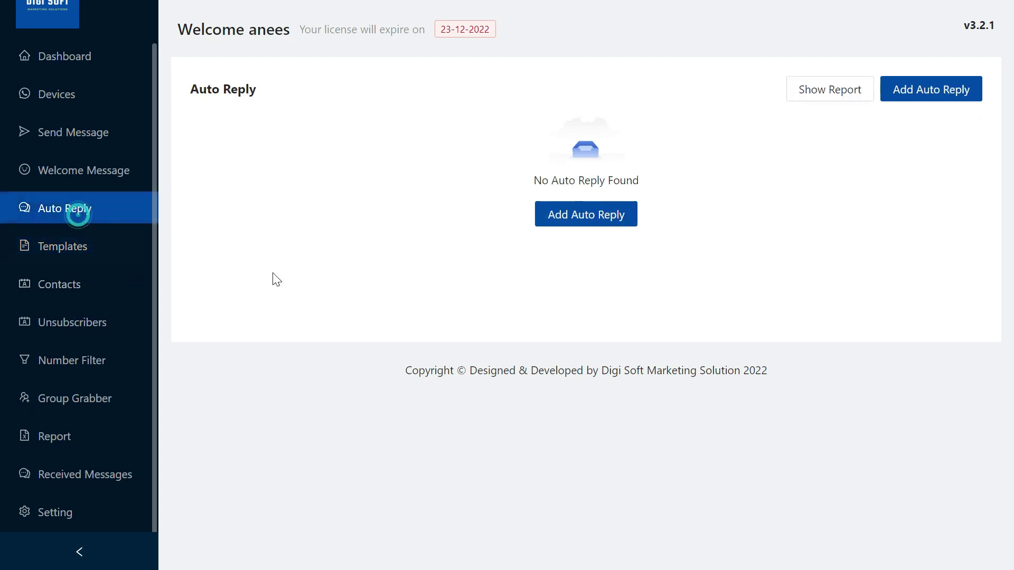
Start a new auto reply, inspect keyword options, keep Text type, and note the %name% placeholder
left_click(617, 228)
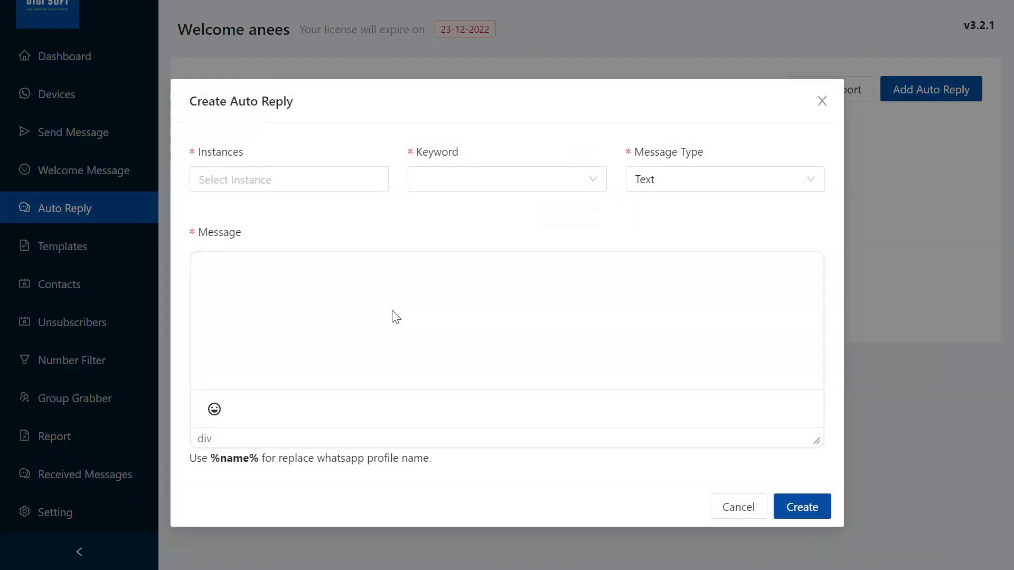
left_click(468, 179)
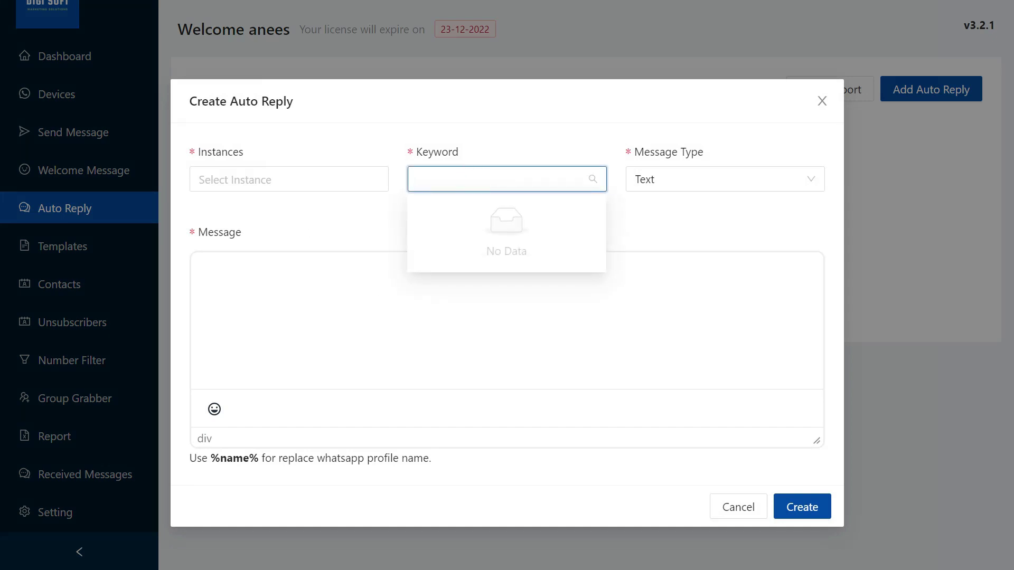
left_click(429, 310)
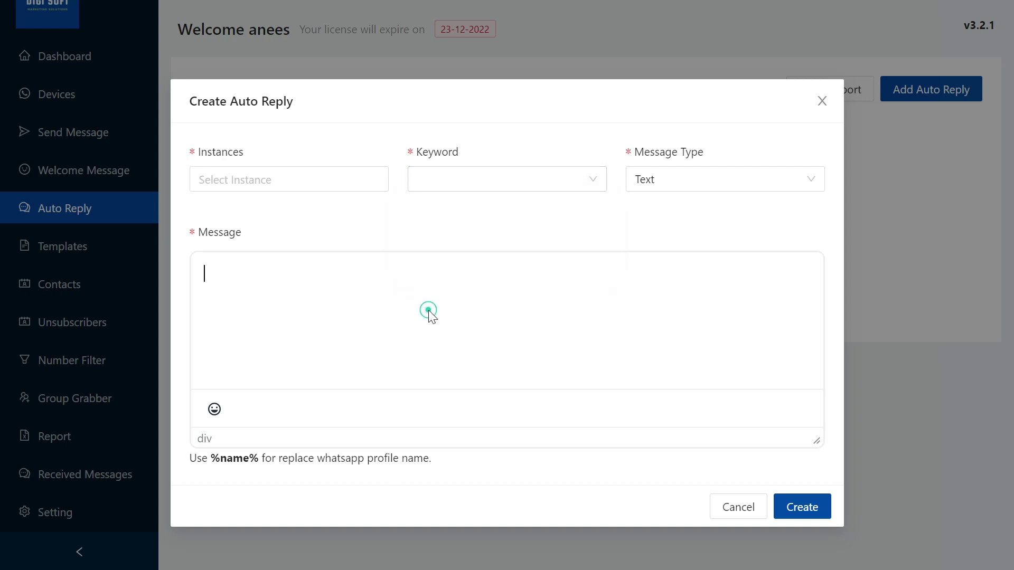
left_click(669, 179)
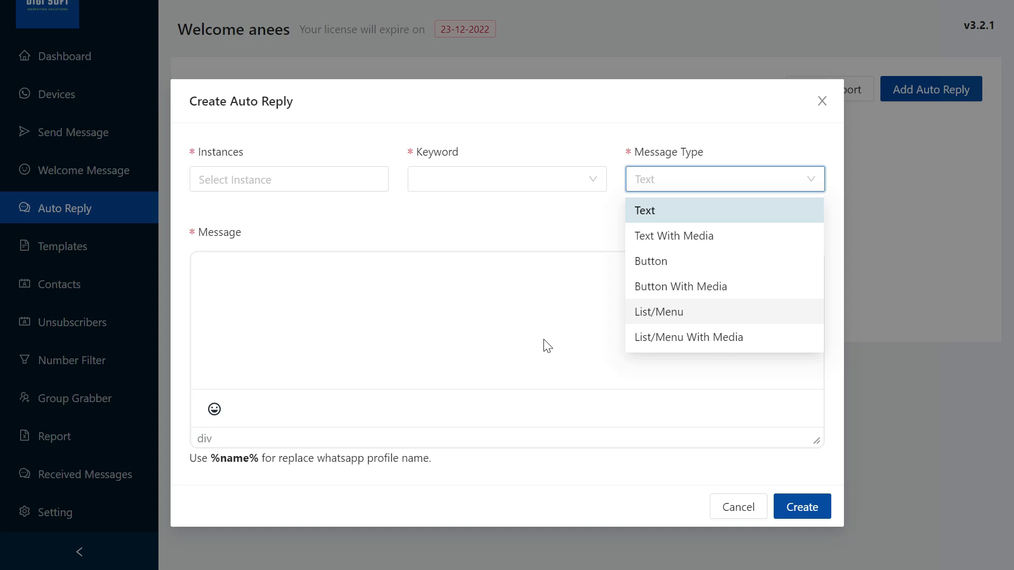
left_click(334, 307)
double_click(234, 457)
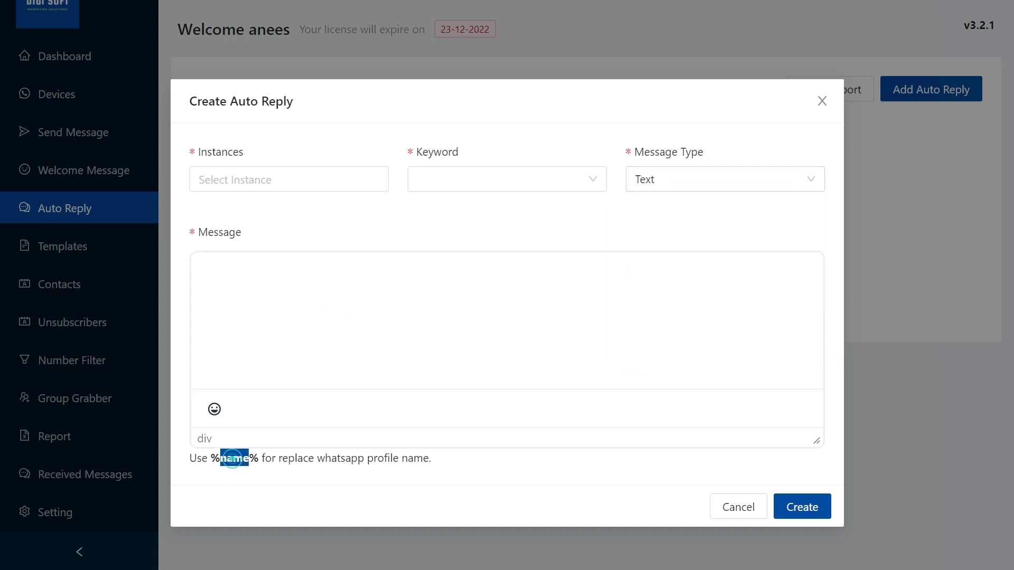
left_click(366, 351)
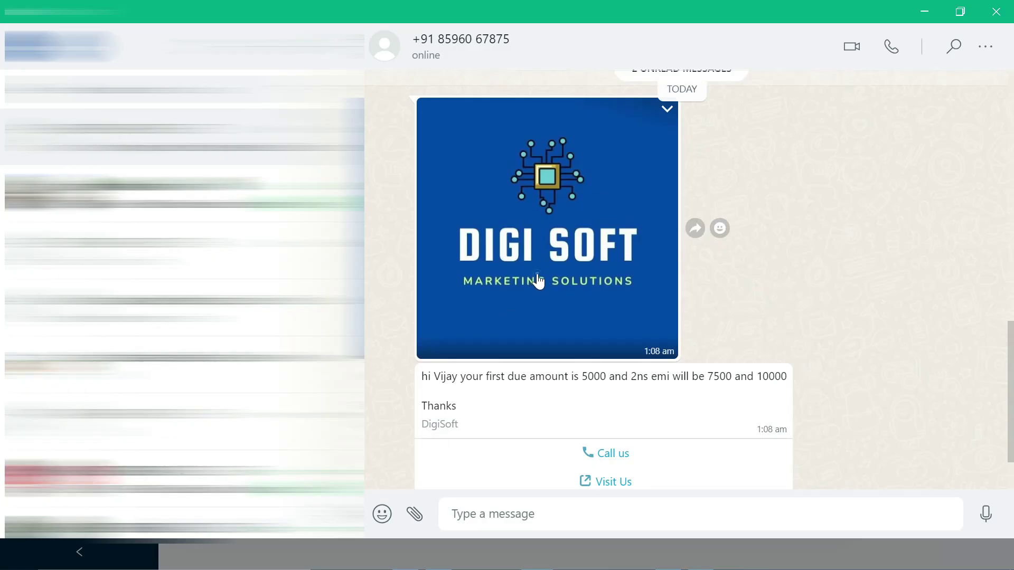
Preview the DIGI SOFT image and confirm the Visit Us button opens digisoftwar.com
left_click(537, 285)
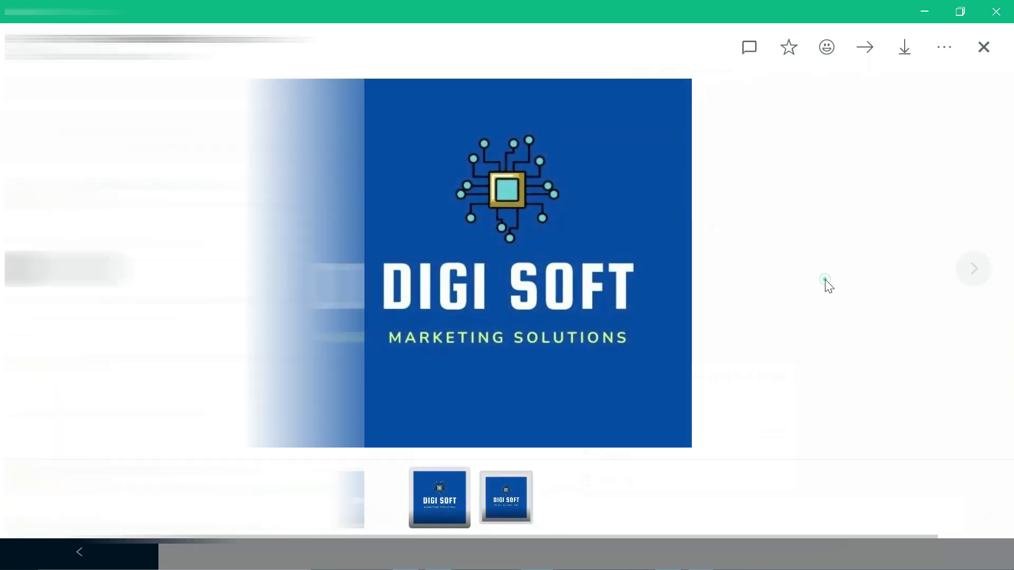
left_click(827, 287)
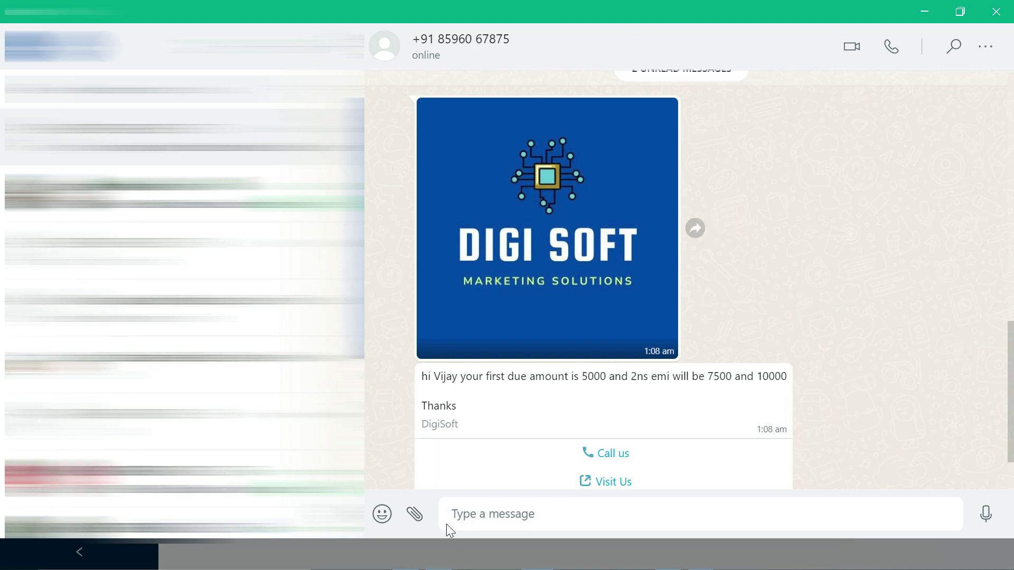
scroll(459, 452, "down", 2)
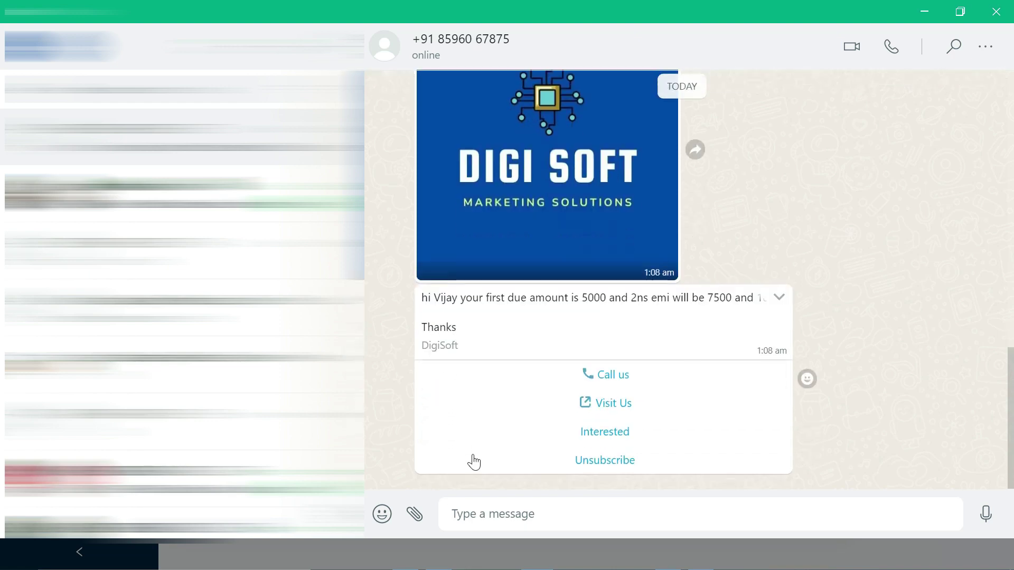
left_click(625, 404)
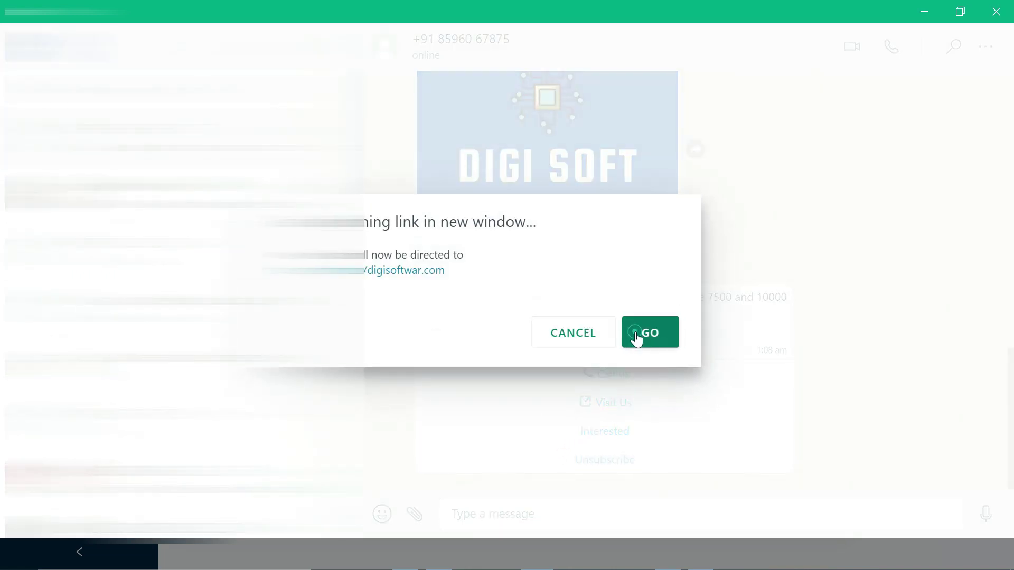
left_click(640, 337)
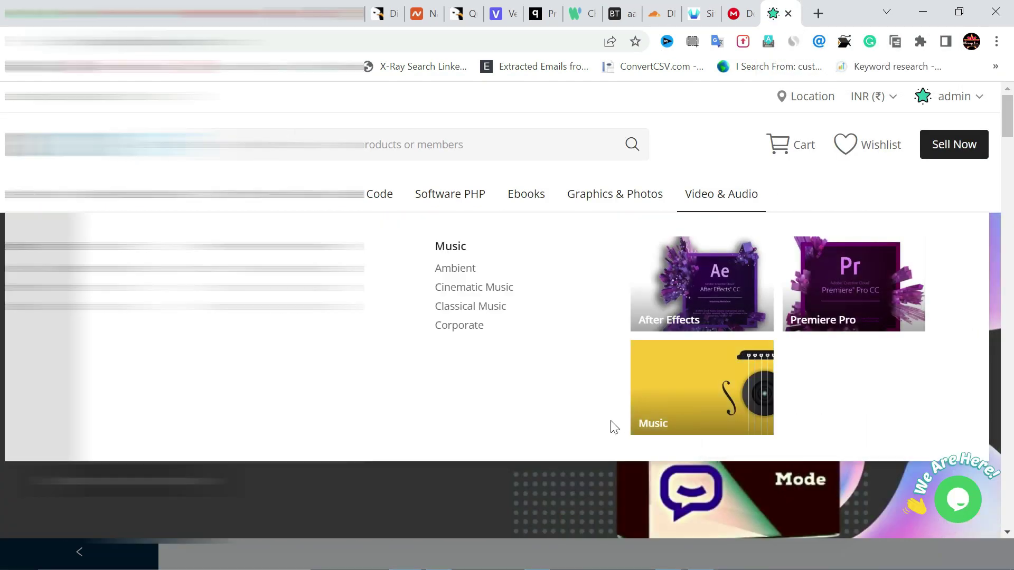
key("ctrl+w")
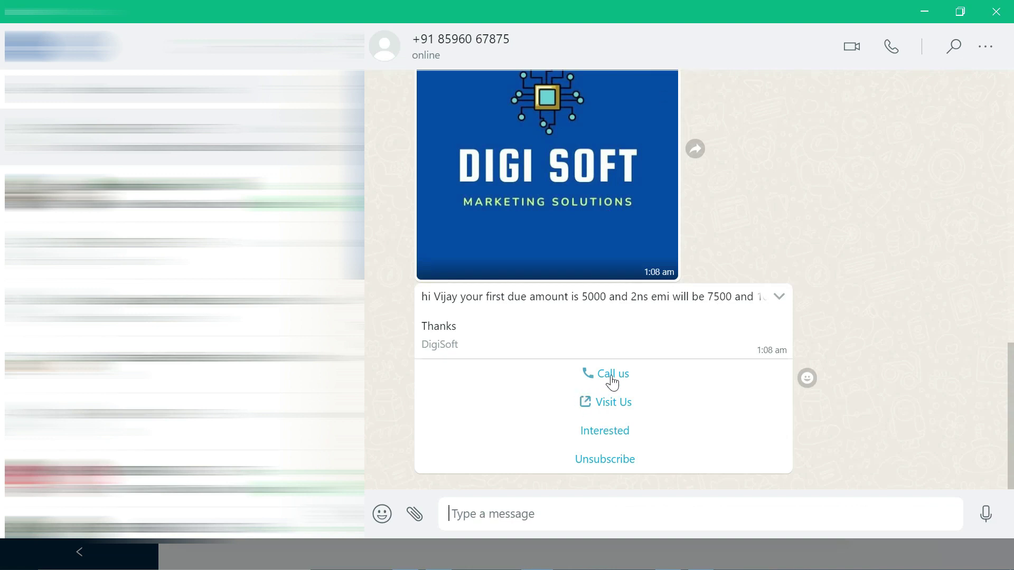
Reply 'Interested' and 'Unsubscribe' with the quick-reply buttons, then minimise WhatsApp
left_click(613, 432)
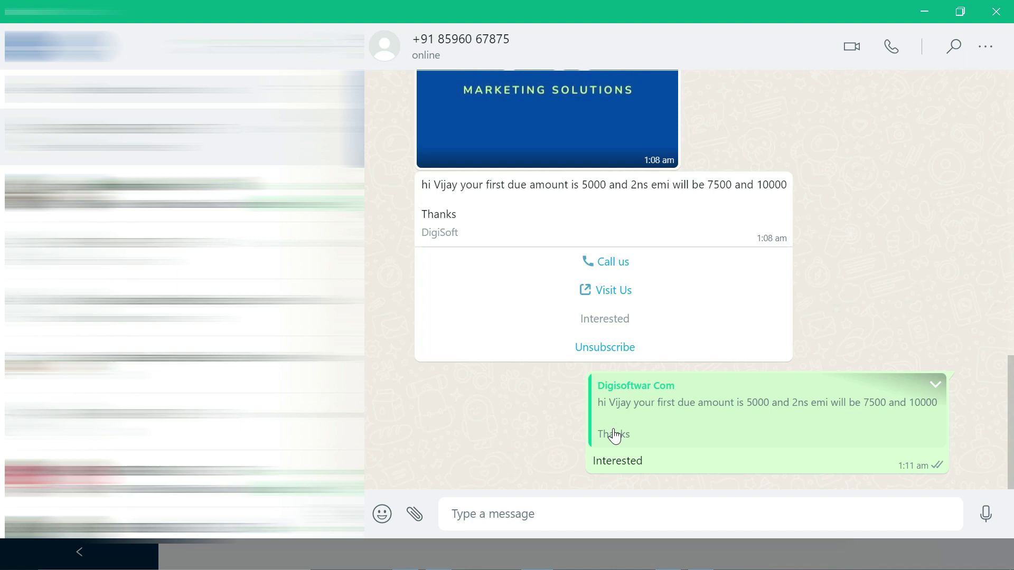
left_click(592, 347)
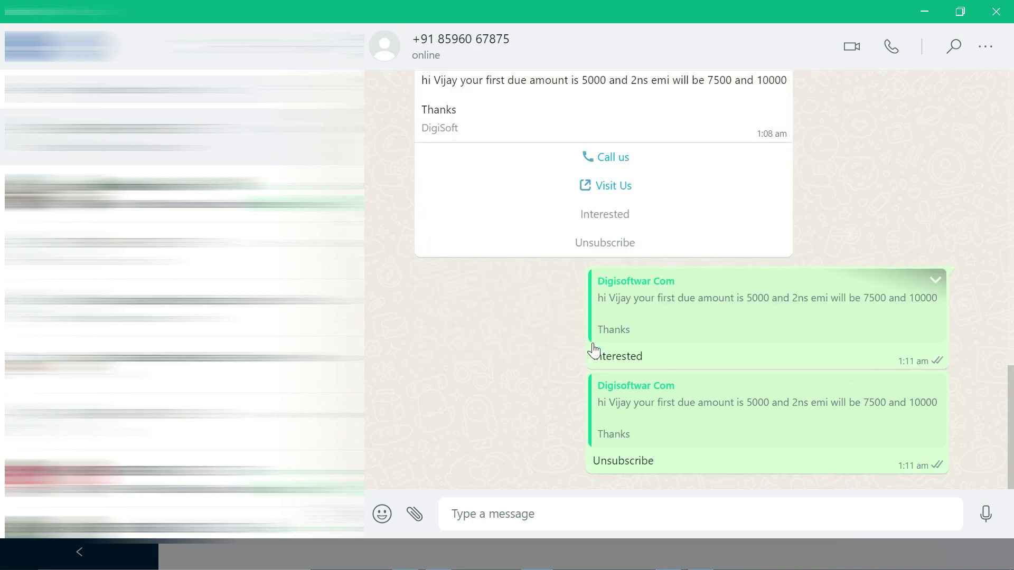
left_click(920, 12)
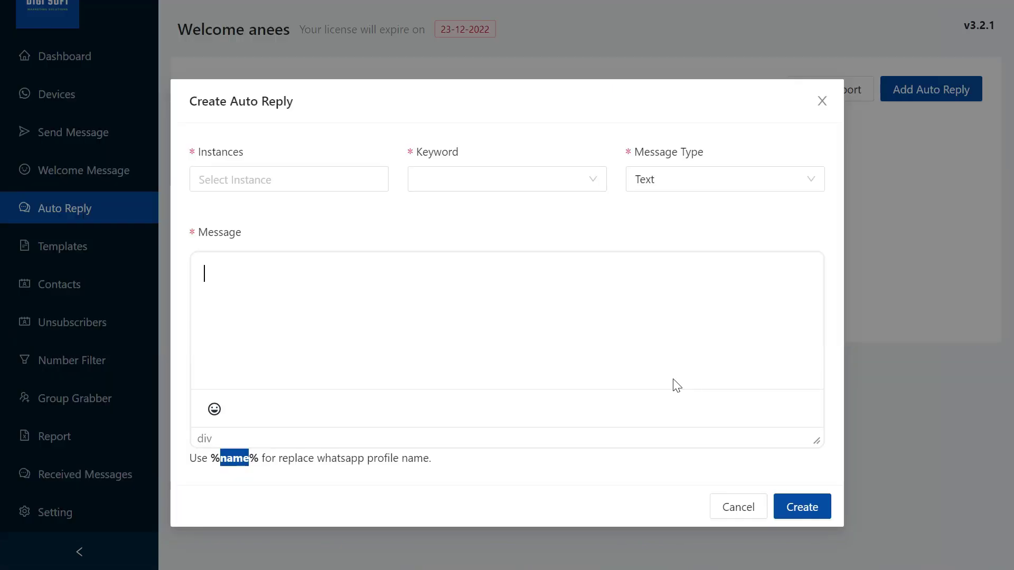
Cancel the Create Auto Reply form and view the Dashboard with 2 messages sent
left_click(824, 103)
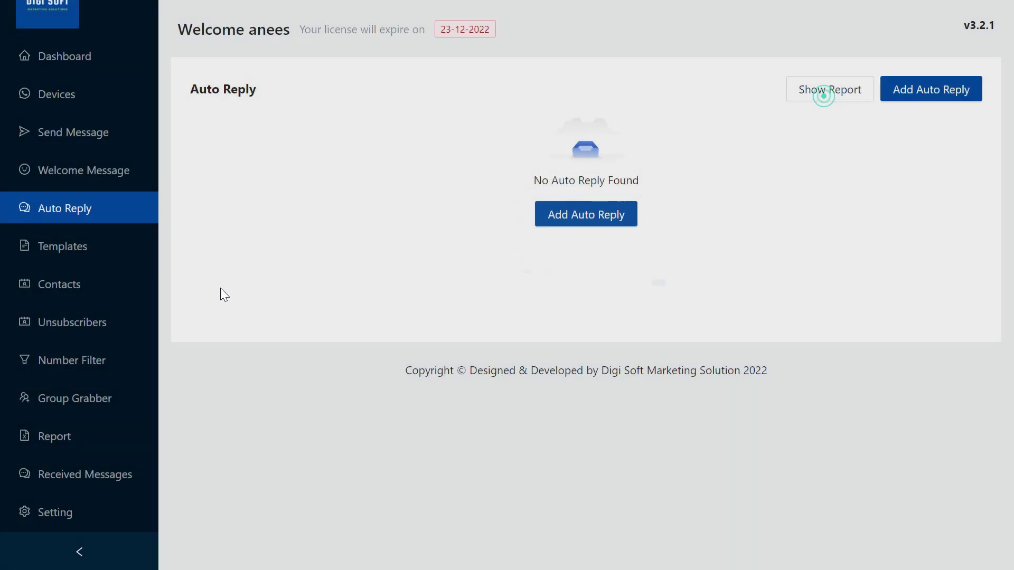
scroll(91, 412, "up", 1)
left_click(70, 119)
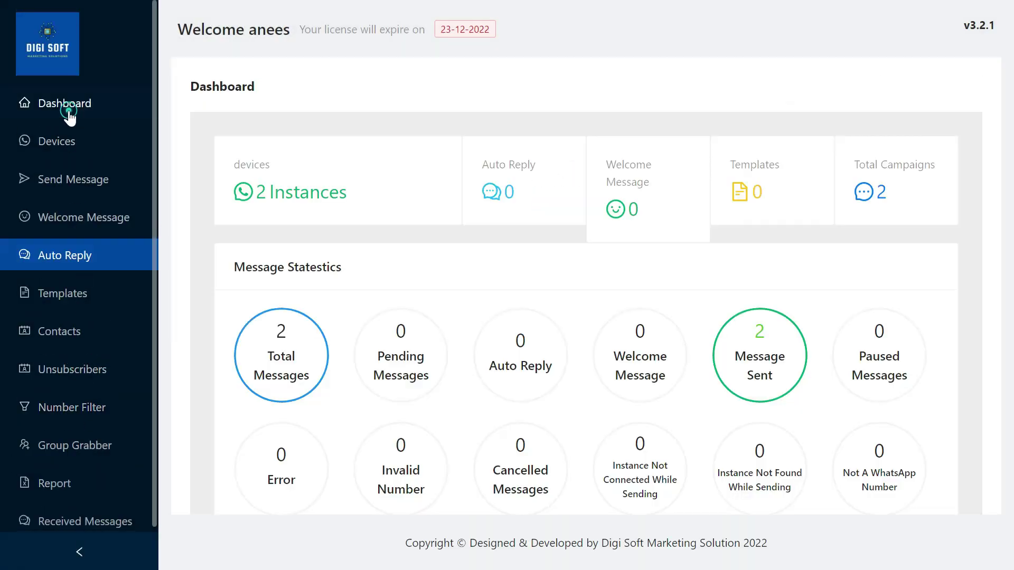